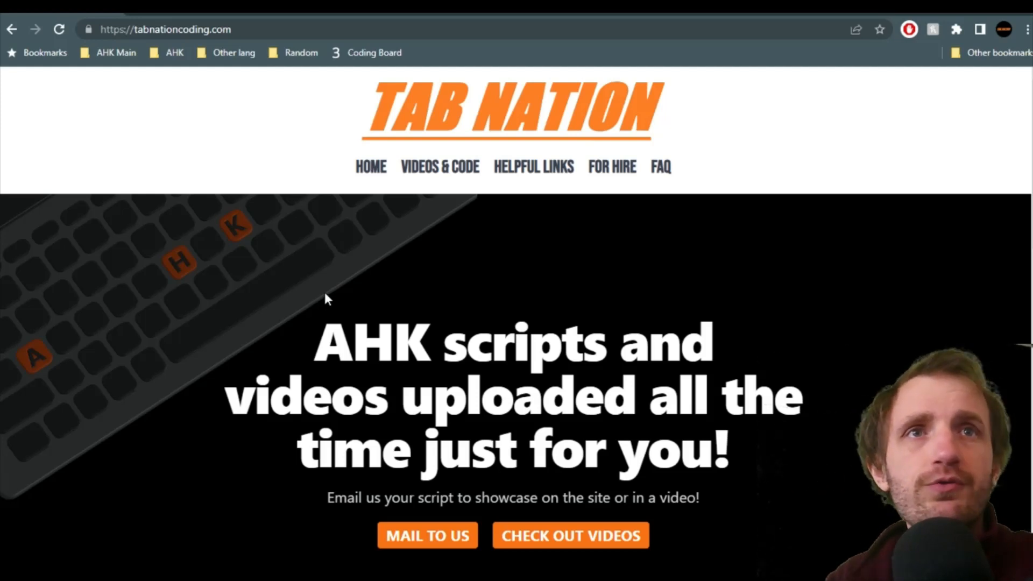
pyautogui.scroll(-5, 693, 352)
pyautogui.scroll(-5, 695, 353)
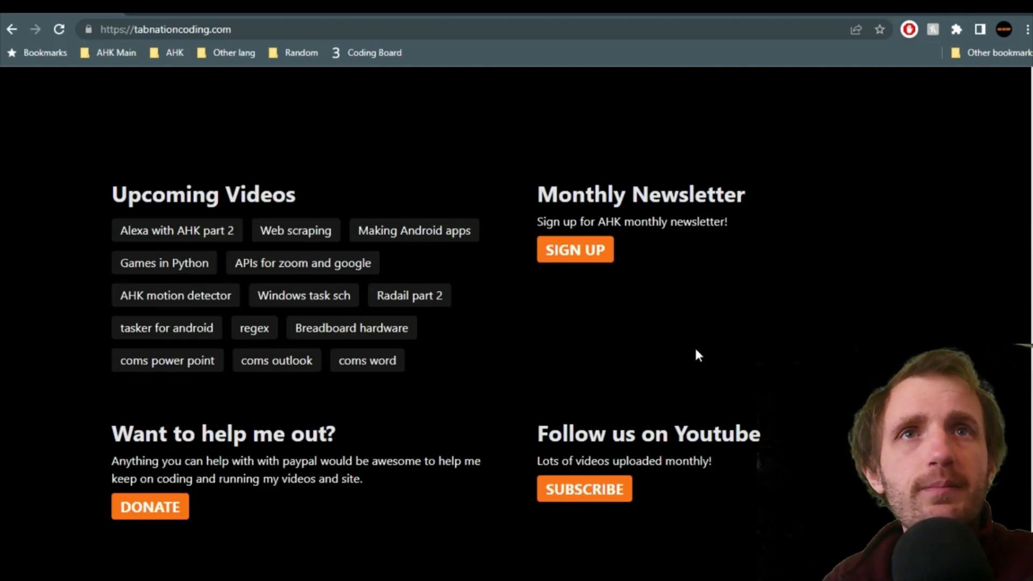
pyautogui.scroll(-3, 695, 346)
pyautogui.scroll(-3, 695, 347)
pyautogui.scroll(15, 687, 347)
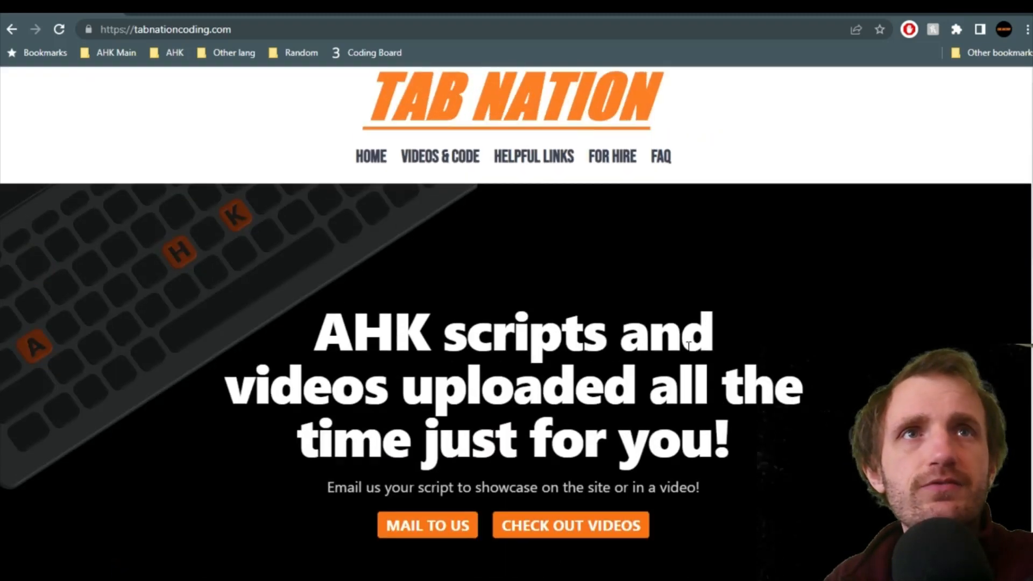
pyautogui.scroll(1, 688, 346)
# Search the Videos & Code library for 'loop', leaving two matching video cards
pyautogui.click(436, 167)
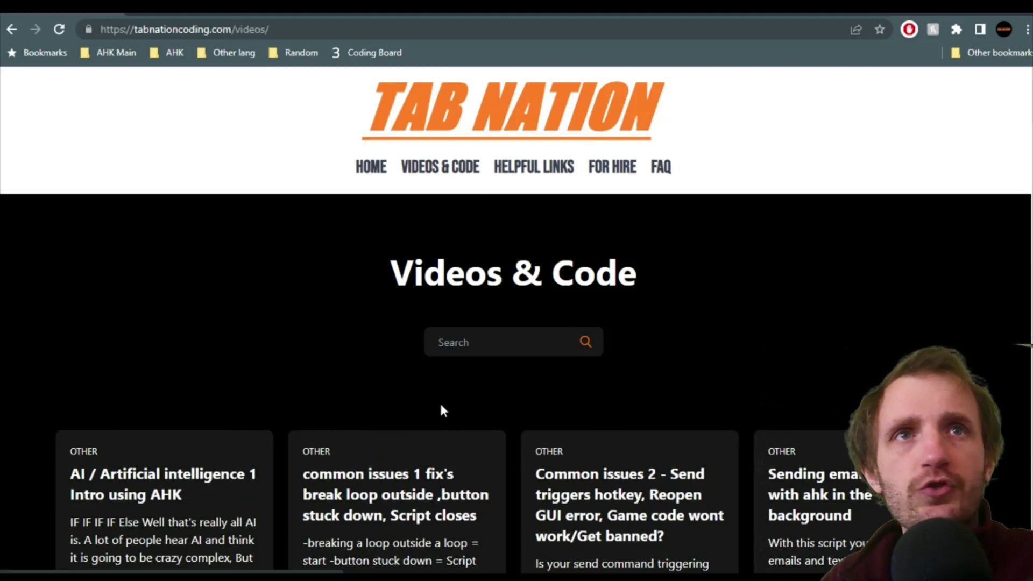
pyautogui.click(467, 342)
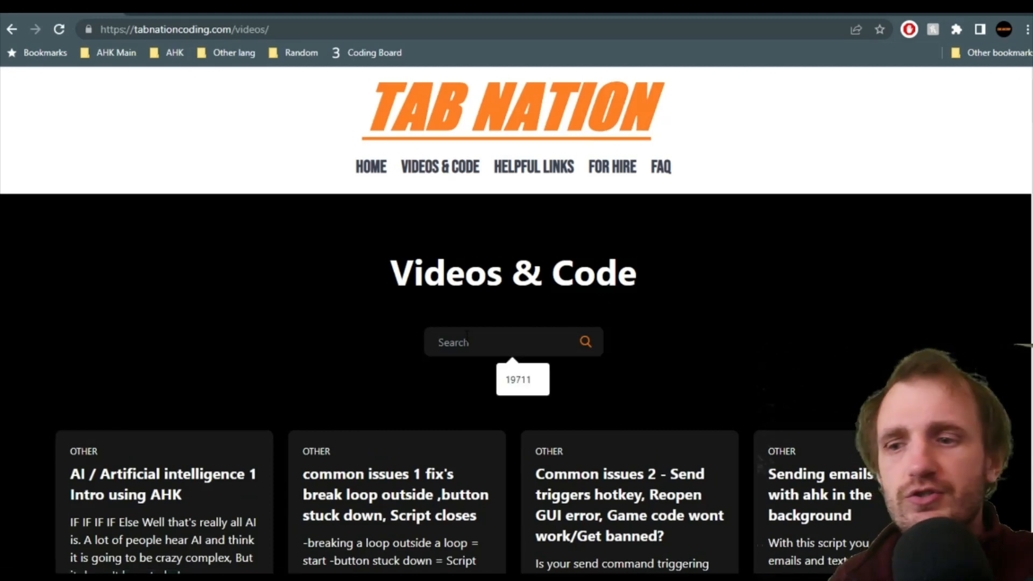
pyautogui.write('loop')
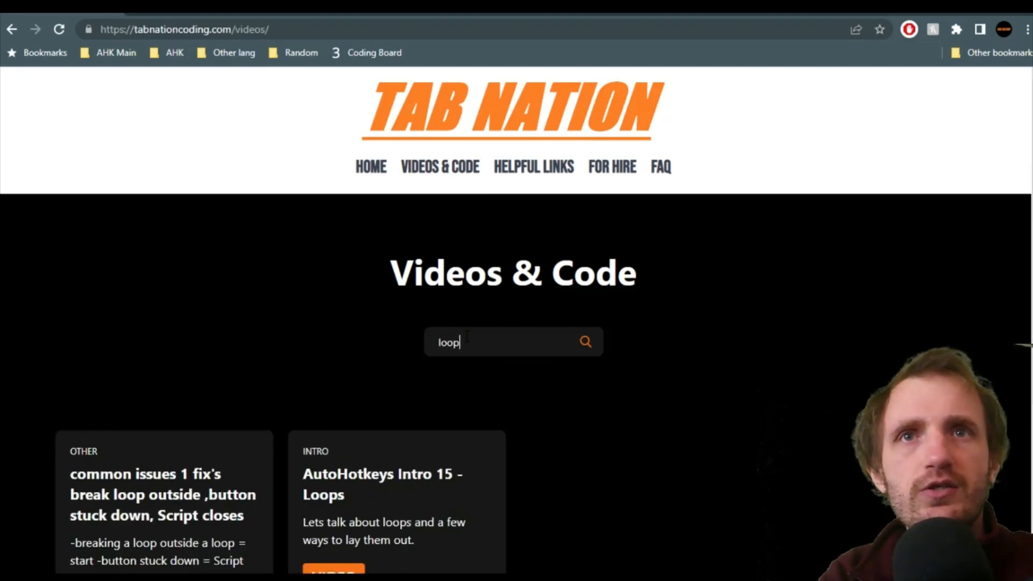
pyautogui.scroll(-3, 476, 350)
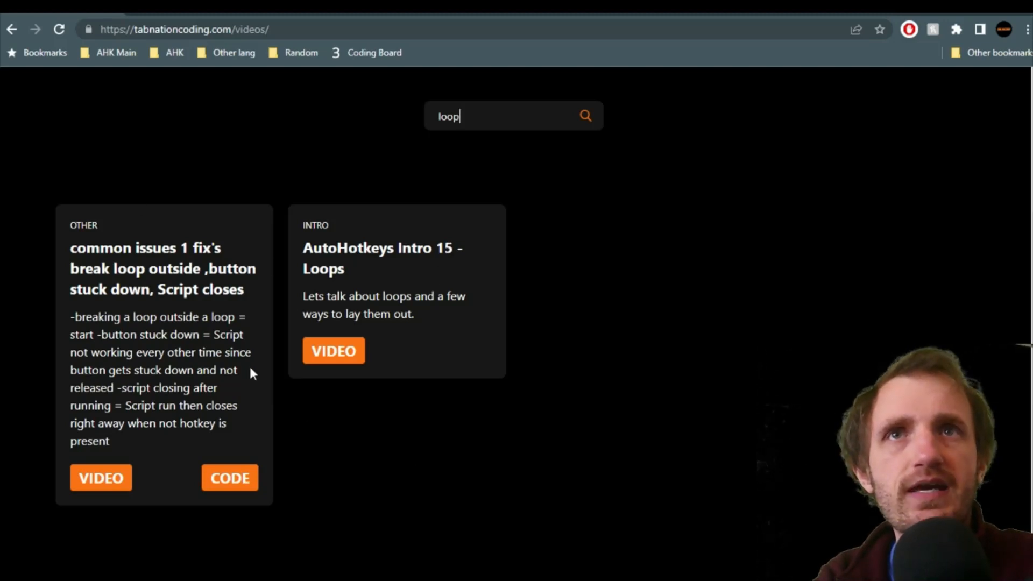
pyautogui.moveTo(153, 317); pyautogui.dragTo(358, 446)
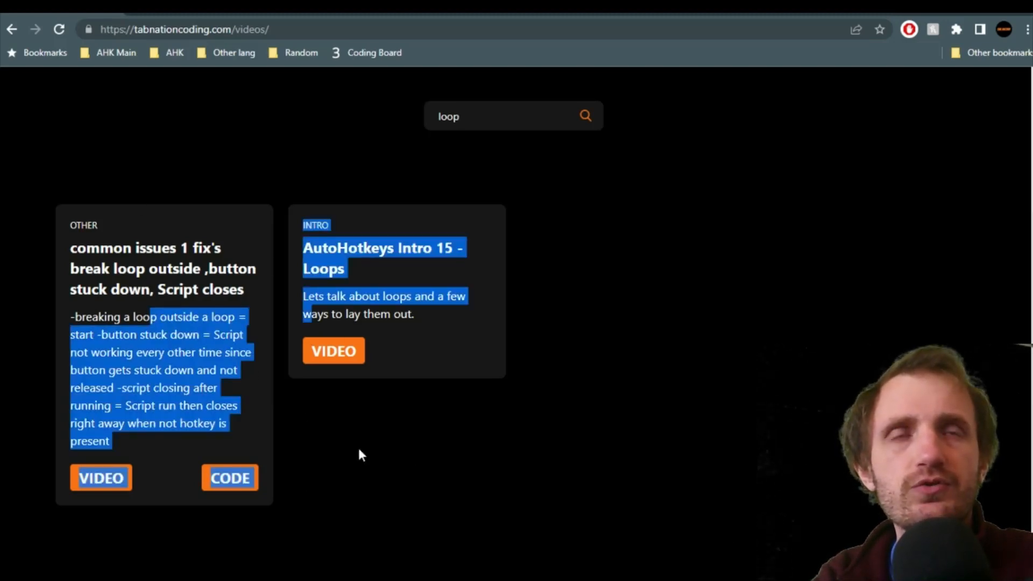
pyautogui.click(666, 434)
pyautogui.scroll(2, 672, 435)
pyautogui.scroll(2, 672, 435)
pyautogui.doubleClick(449, 342)
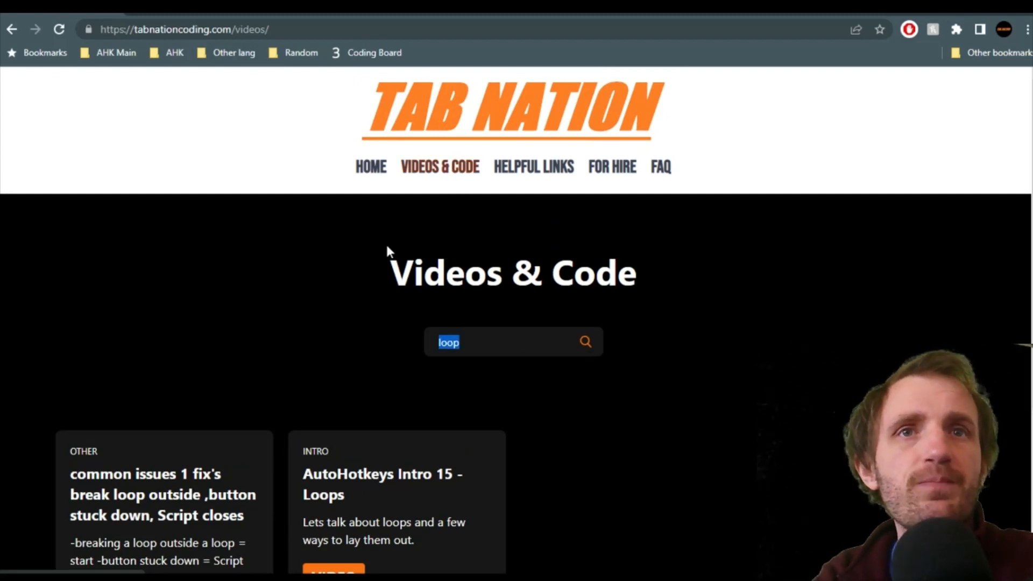
pyautogui.scroll(-3, 387, 245)
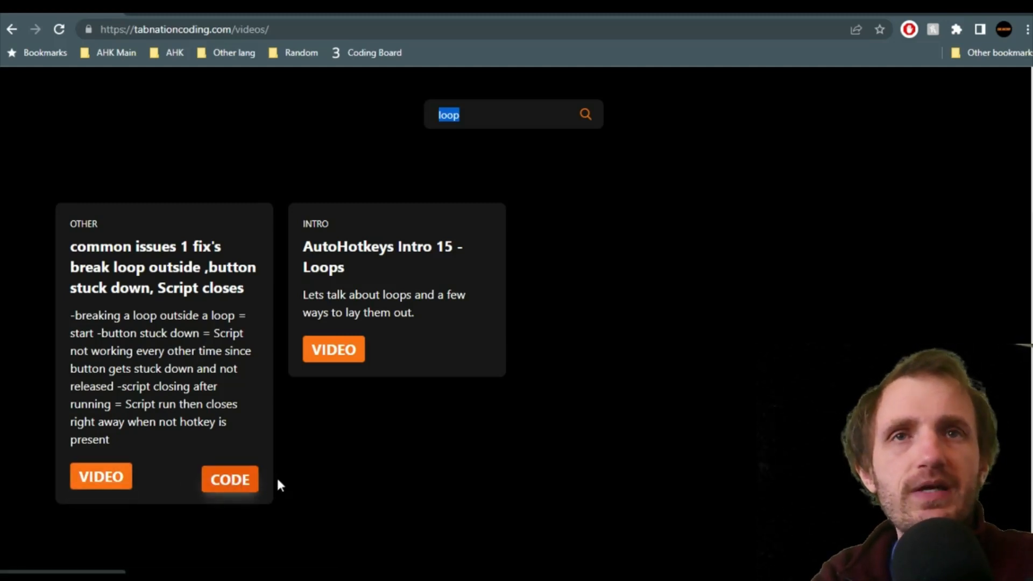
pyautogui.scroll(5, 276, 476)
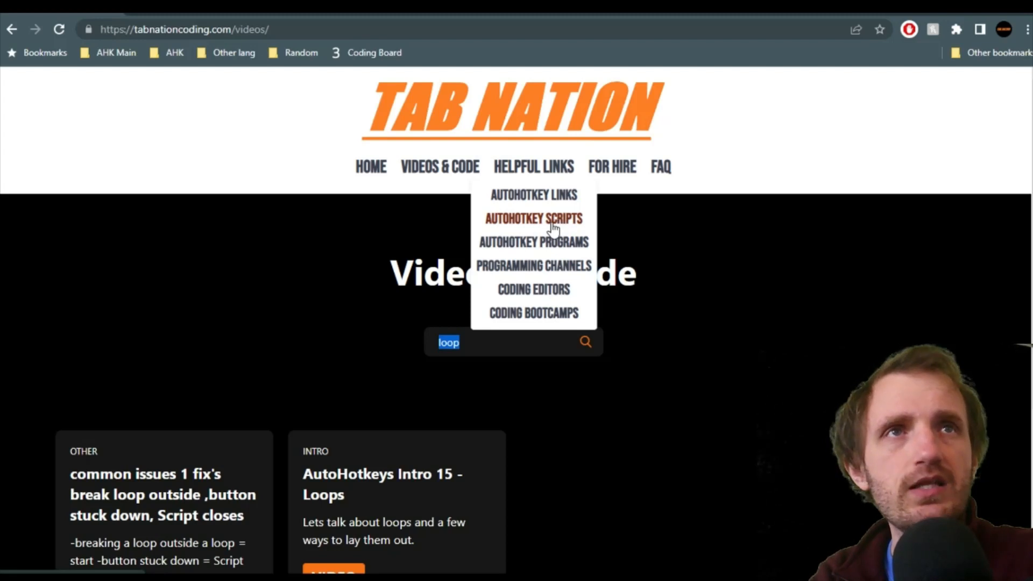
pyautogui.moveTo(534, 167)
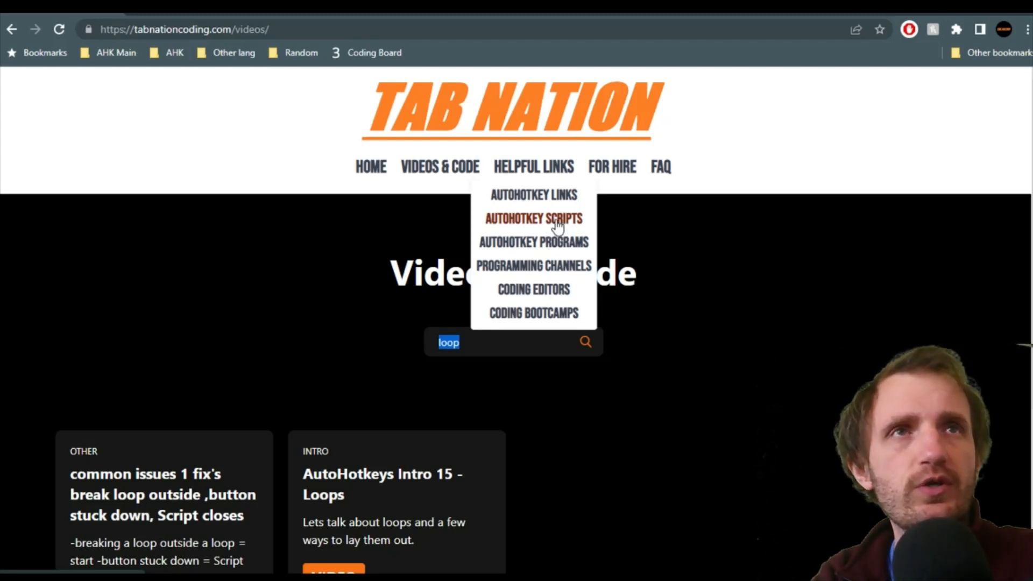
# Navigate via AutoHotkey Programs to the Coding Editors page and browse the editor cards
pyautogui.click(529, 243)
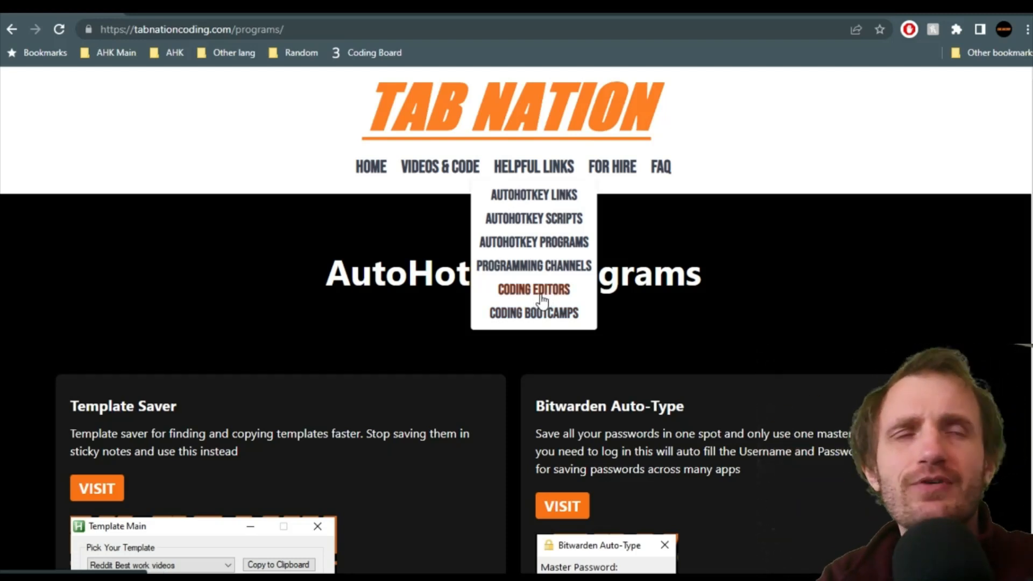
pyautogui.click(533, 289)
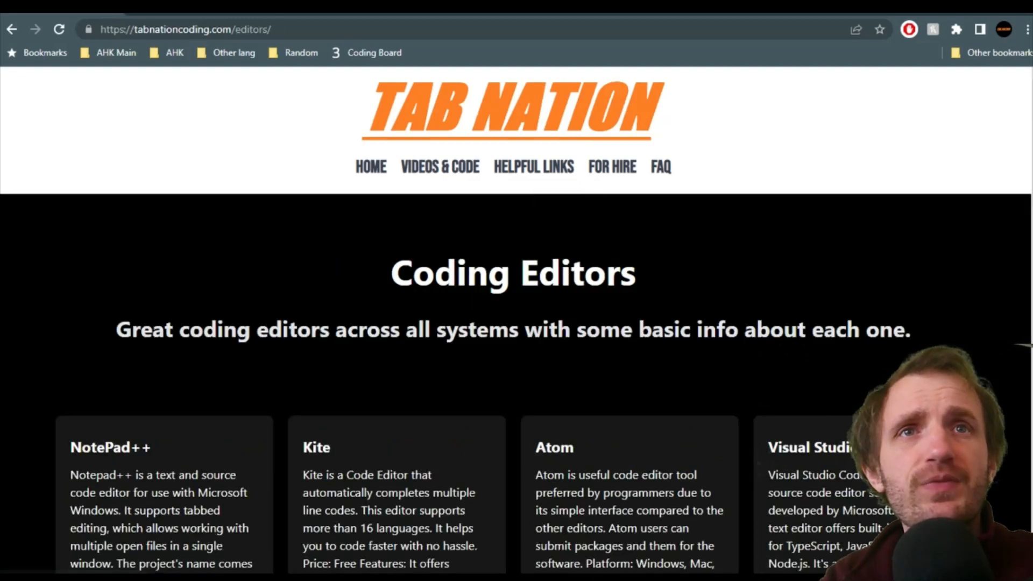
pyautogui.scroll(-5, 420, 329)
pyautogui.scroll(3, 421, 329)
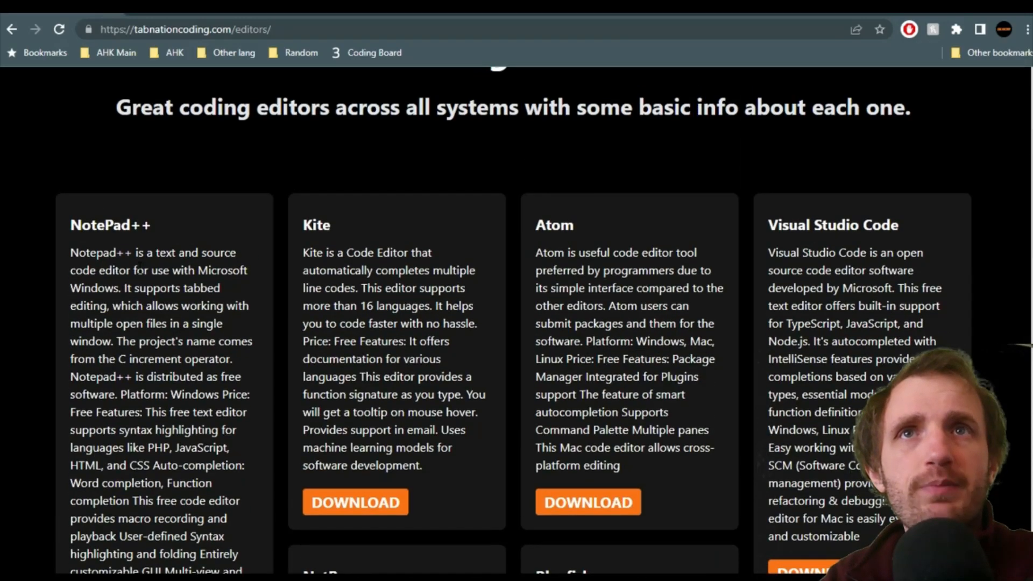
pyautogui.moveTo(101, 210); pyautogui.dragTo(222, 363)
pyautogui.scroll(-5, 420, 329)
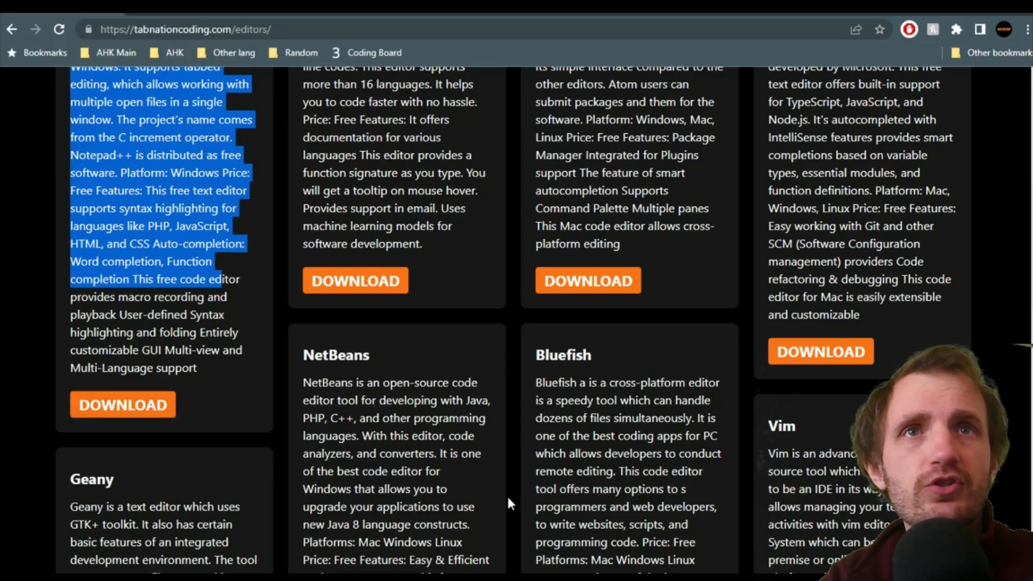
pyautogui.scroll(-5, 507, 495)
pyautogui.scroll(-2, 508, 485)
pyautogui.scroll(2, 508, 485)
pyautogui.scroll(8, 508, 485)
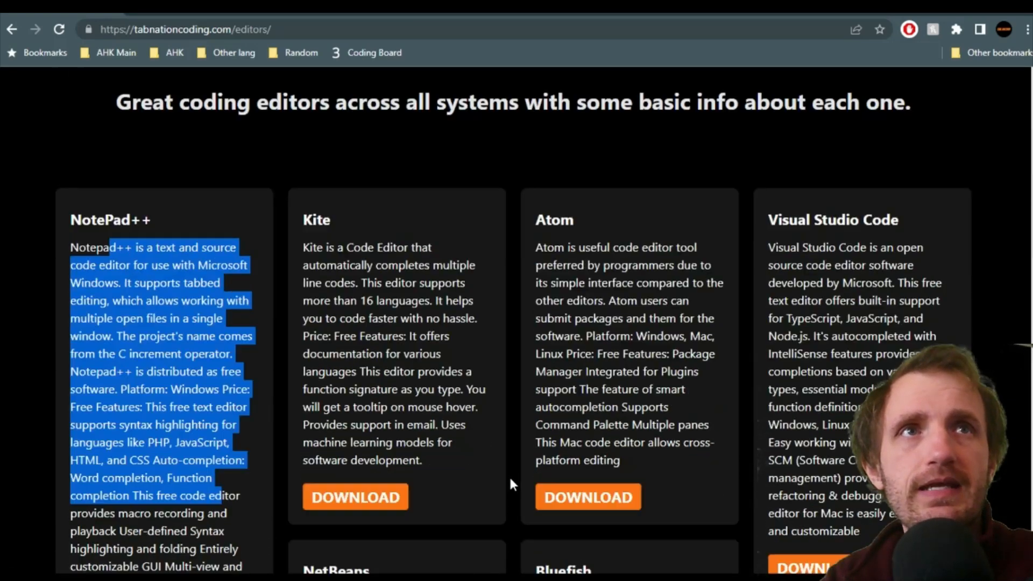
pyautogui.scroll(4, 509, 475)
pyautogui.click(533, 295)
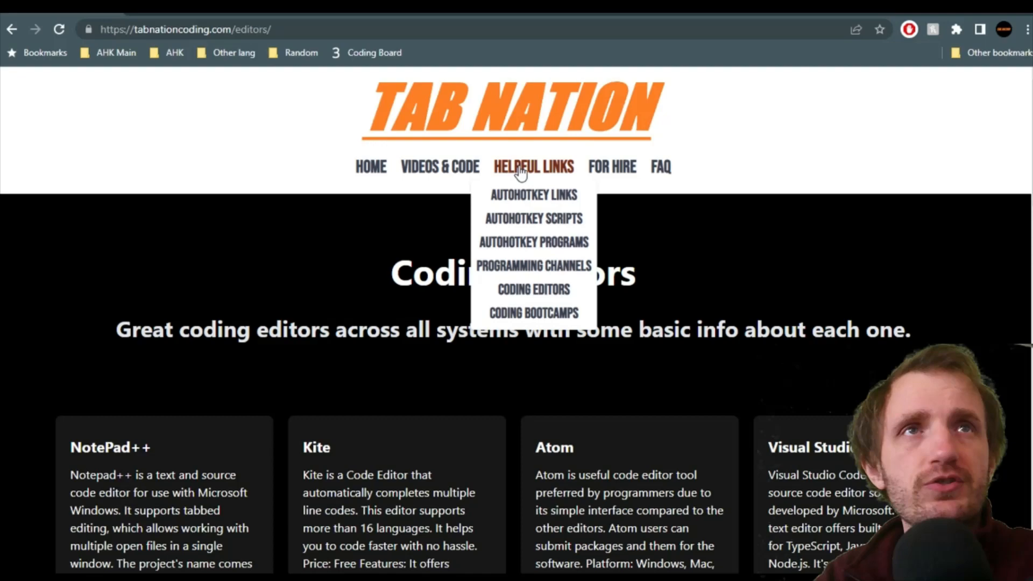
# Show the Coding Bootcamps page with Skylab Coders Academy and La Capsule cards
pyautogui.click(524, 313)
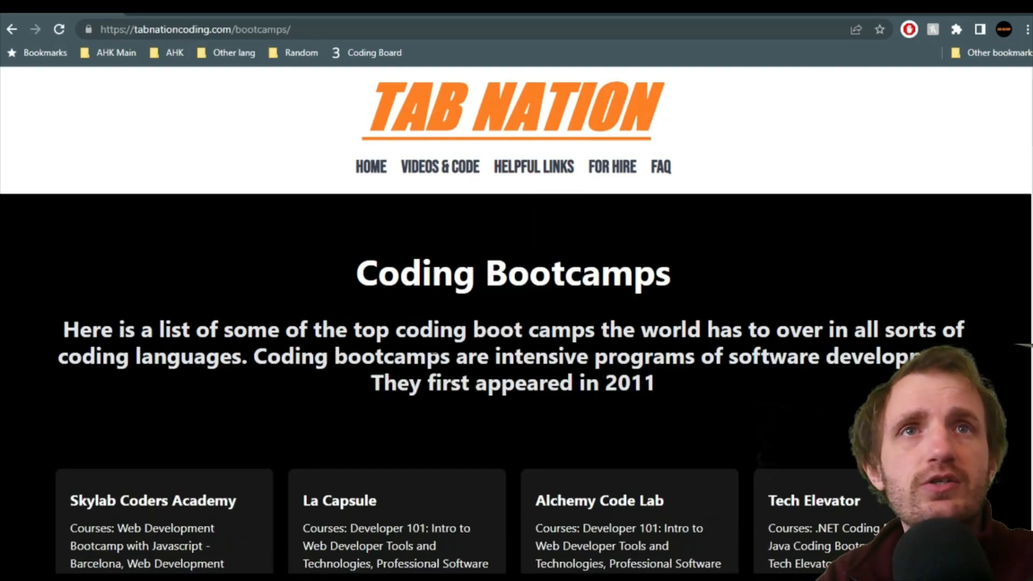
pyautogui.scroll(-3, 420, 353)
pyautogui.scroll(-4, 420, 353)
pyautogui.scroll(-4, 420, 353)
pyautogui.scroll(-2, 420, 353)
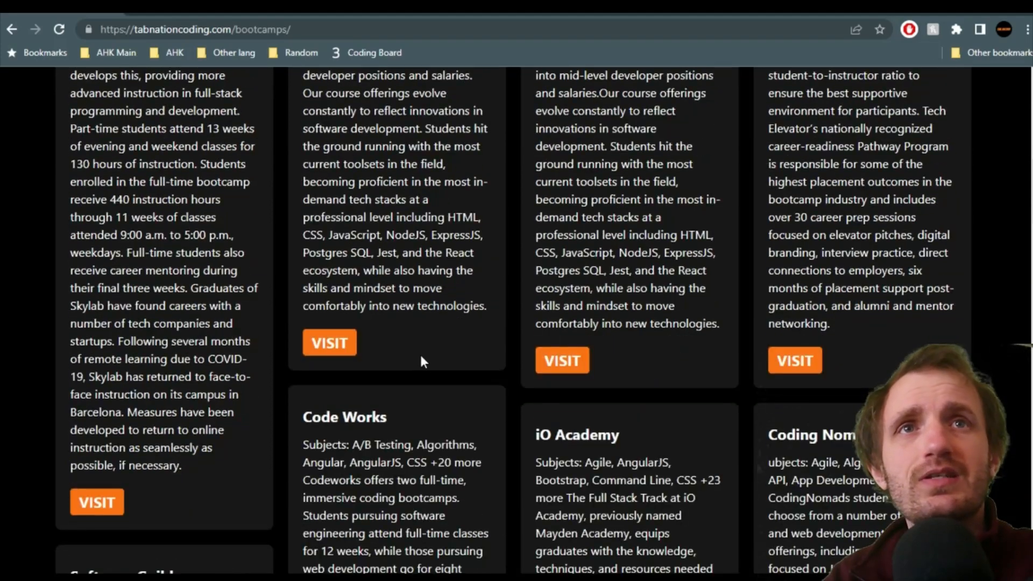
pyautogui.scroll(5, 410, 361)
pyautogui.scroll(1, 410, 361)
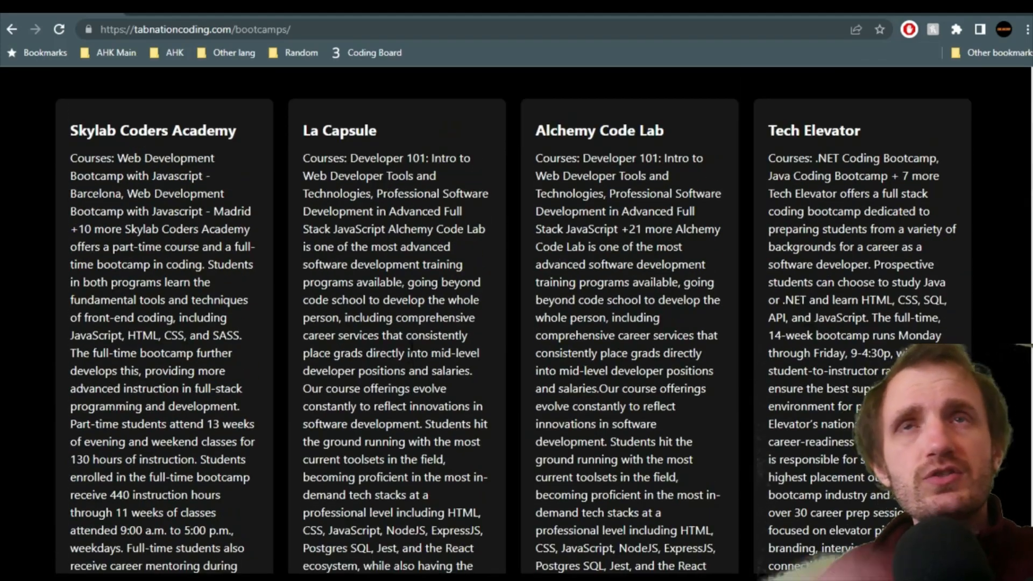
pyautogui.scroll(-5, 420, 353)
pyautogui.scroll(-5, 420, 353)
pyautogui.scroll(-5, 420, 353)
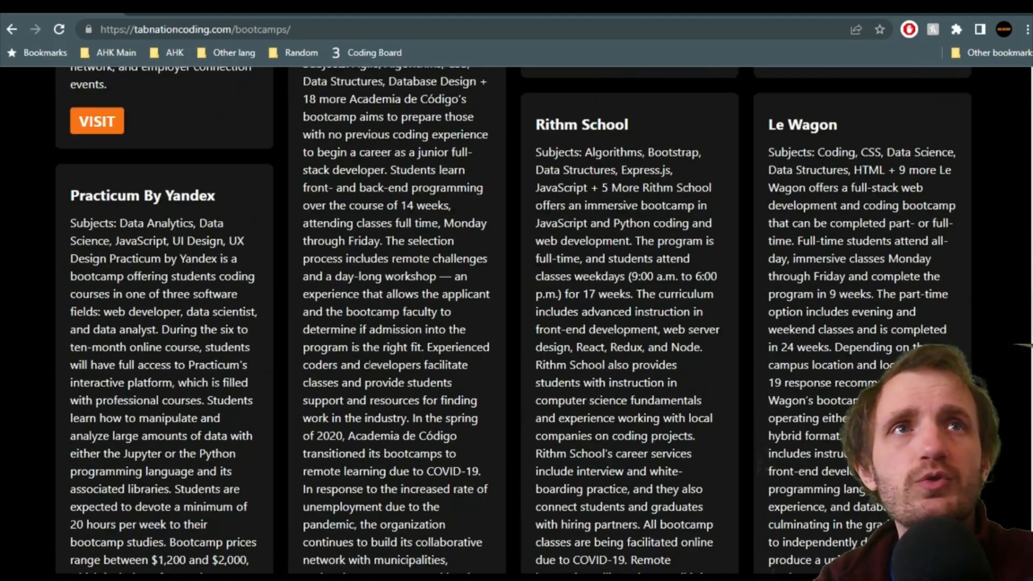
pyautogui.scroll(-5, 420, 353)
pyautogui.scroll(-5, 420, 352)
pyautogui.scroll(4, 419, 353)
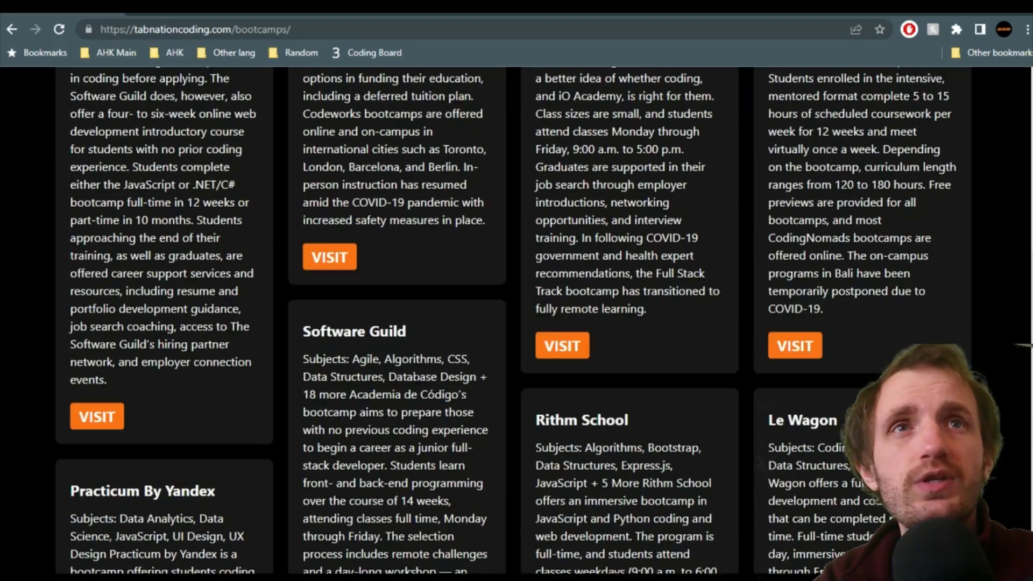
pyautogui.scroll(3, 420, 353)
pyautogui.scroll(5, 458, 401)
pyautogui.scroll(5, 458, 400)
pyautogui.scroll(3, 458, 401)
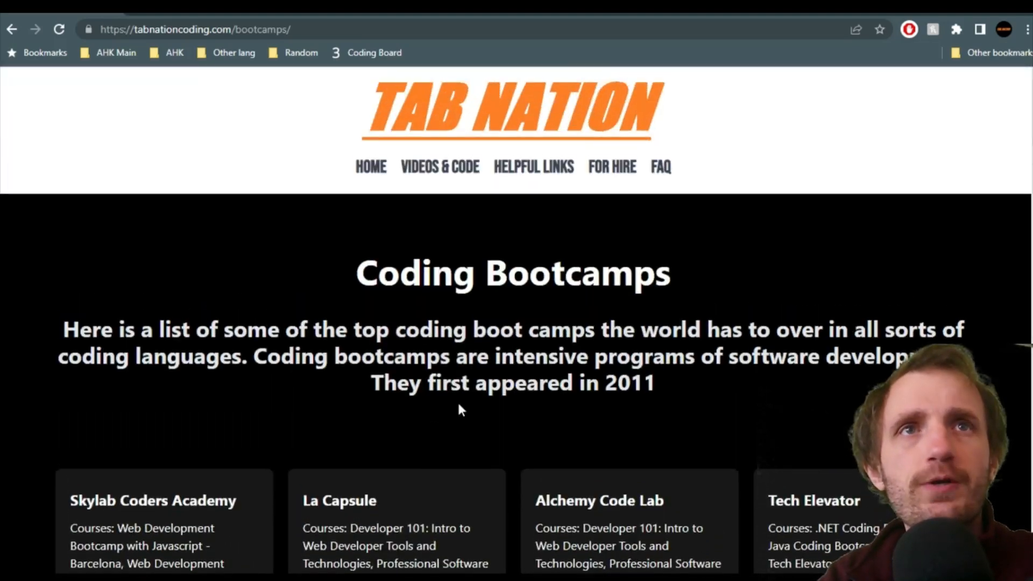
pyautogui.moveTo(534, 167)
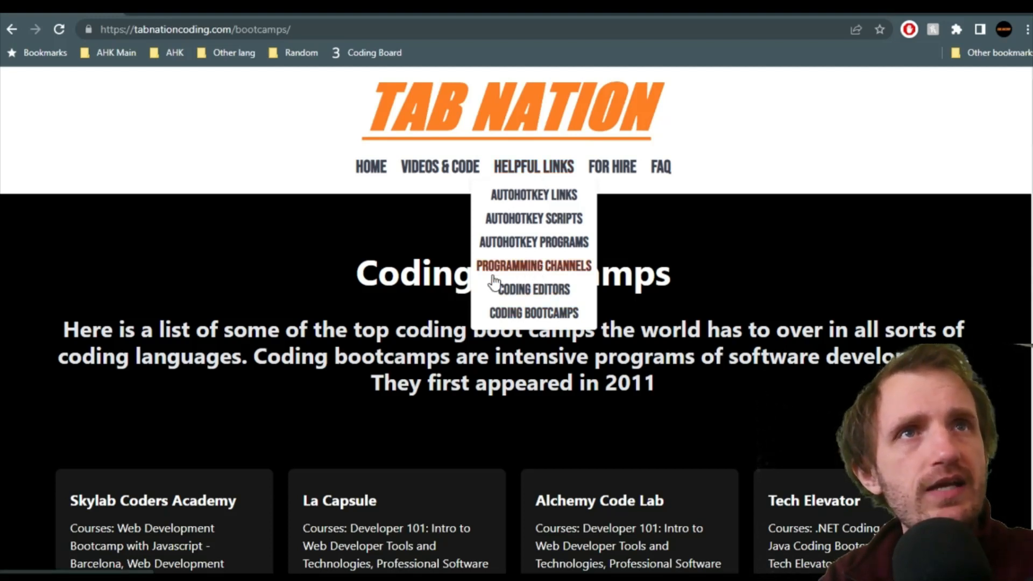
# Search the YouTube Coding Channels page for 'python' to filter the channel cards
pyautogui.click(534, 266)
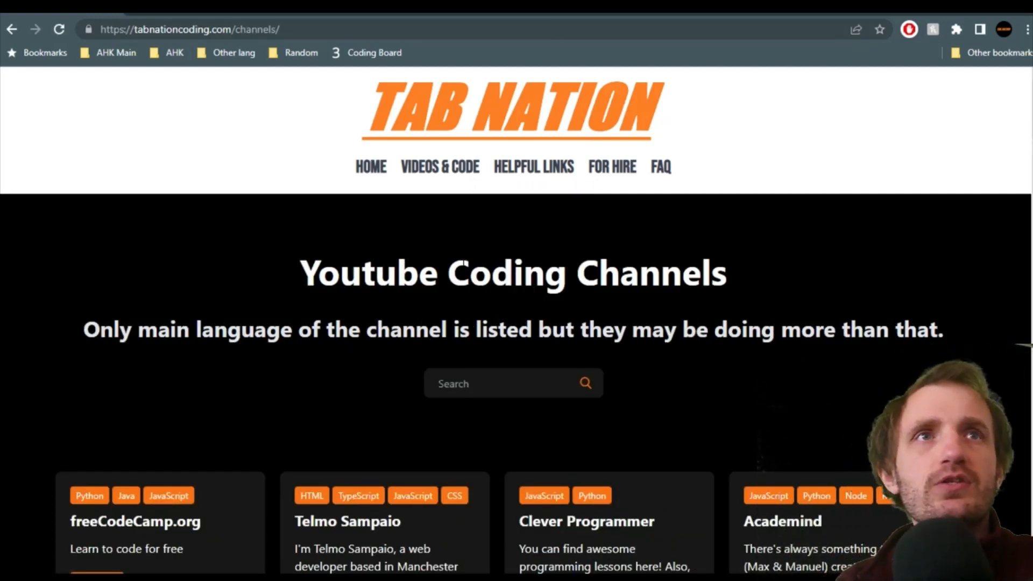
pyautogui.moveTo(514, 273); pyautogui.dragTo(768, 375)
pyautogui.scroll(-4, 768, 375)
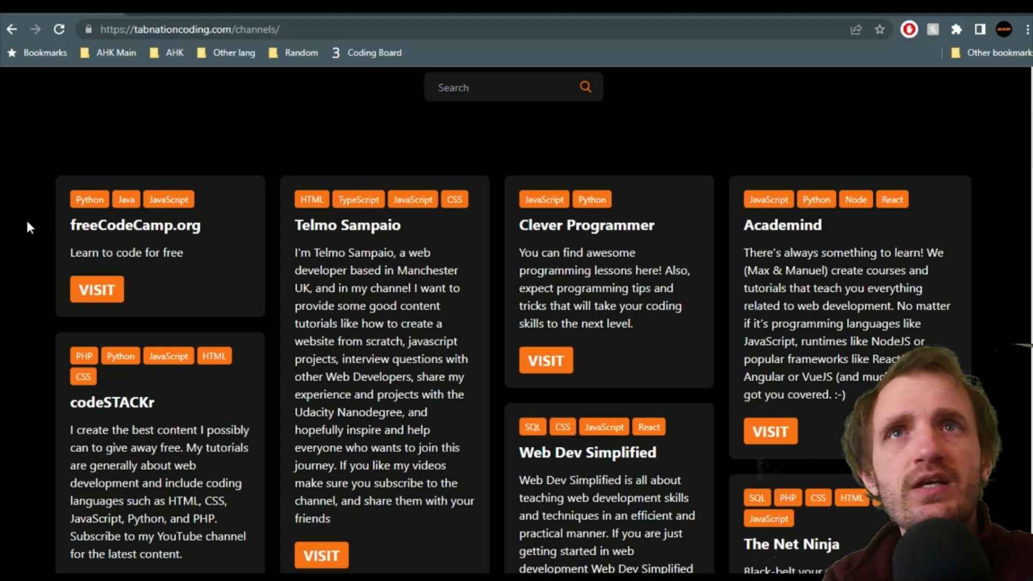
pyautogui.scroll(3, 440, 175)
pyautogui.click(482, 235)
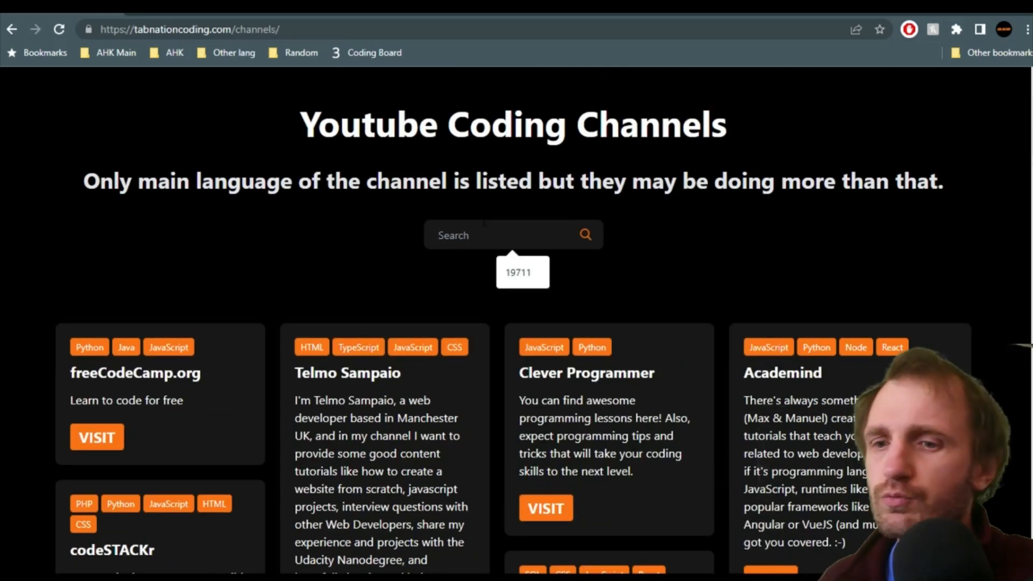
pyautogui.write('python')
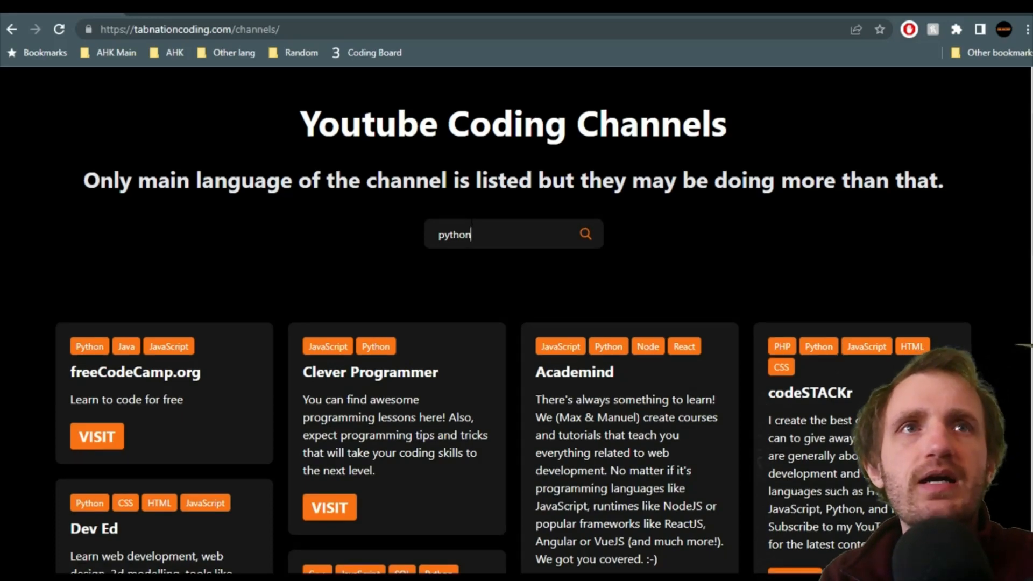
pyautogui.scroll(-3, 491, 218)
pyautogui.scroll(-5, 567, 388)
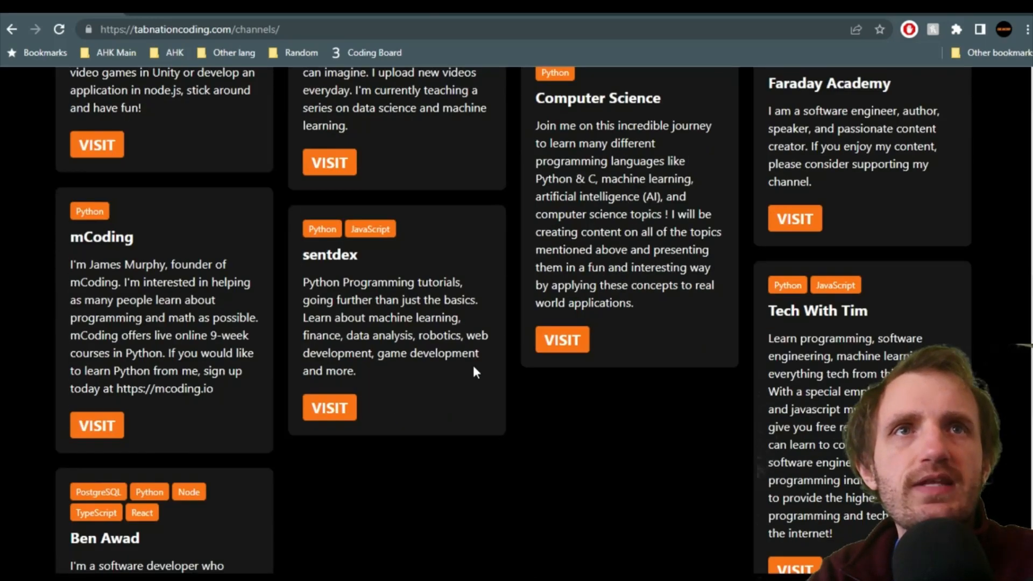
pyautogui.scroll(-5, 472, 362)
pyautogui.scroll(-4, 525, 398)
pyautogui.scroll(5, 545, 405)
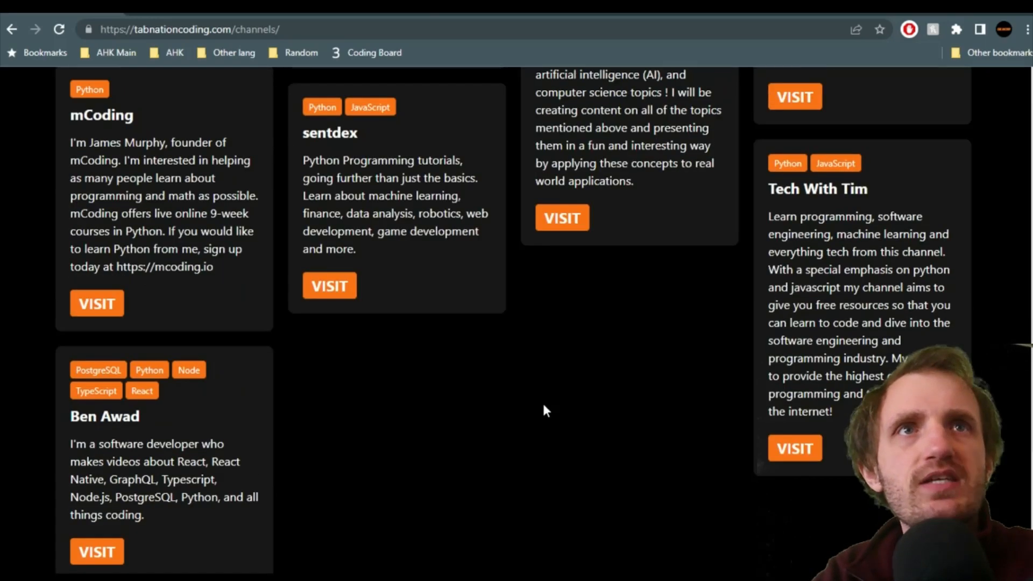
pyautogui.scroll(3, 541, 401)
pyautogui.scroll(-2, 511, 417)
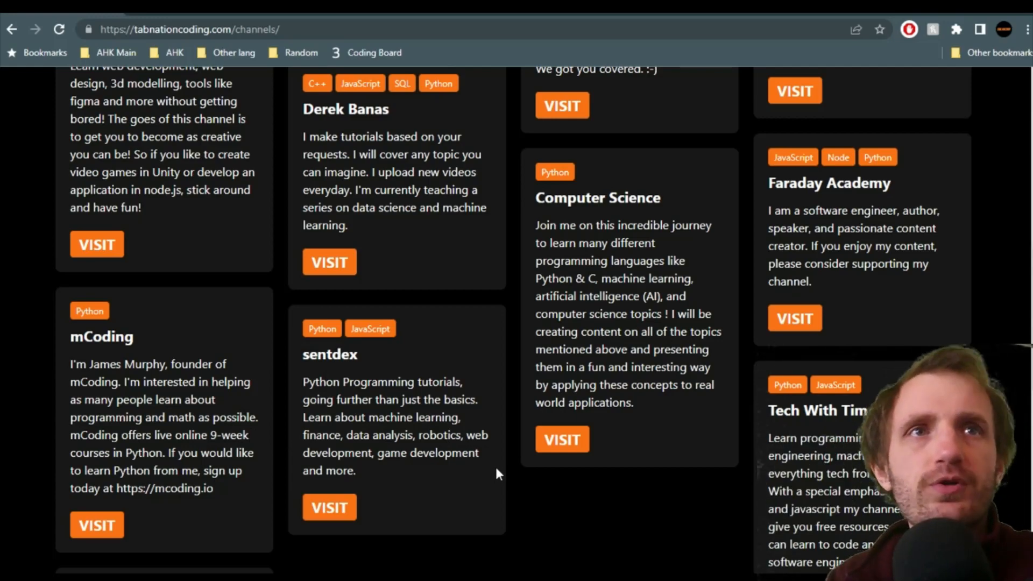
pyautogui.scroll(8, 495, 465)
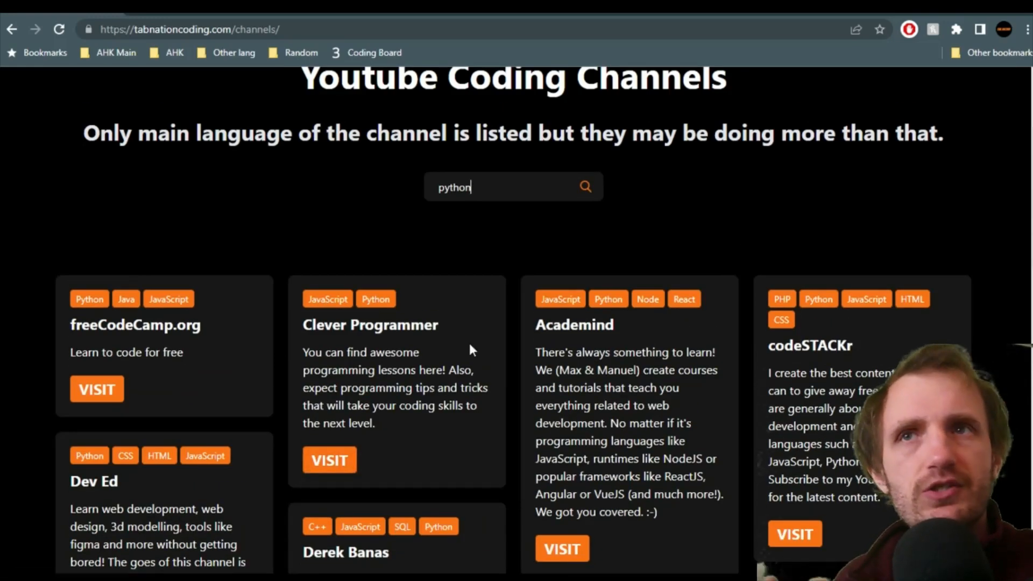
pyautogui.scroll(3, 471, 367)
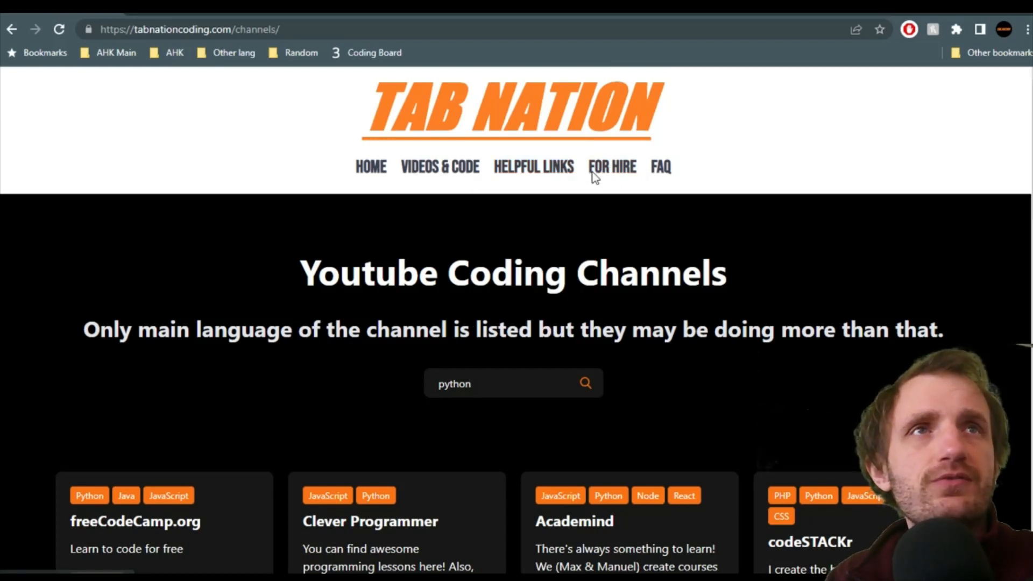
# Expand the two-key hotkey and save-data answers on the FAQ page, highlighting the example code
pyautogui.click(662, 166)
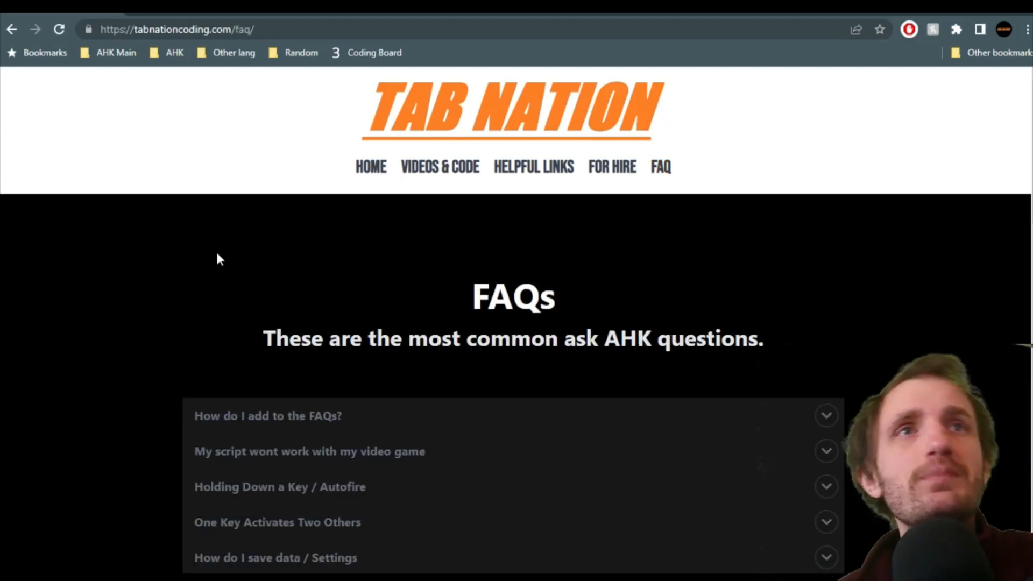
pyautogui.scroll(-4, 127, 241)
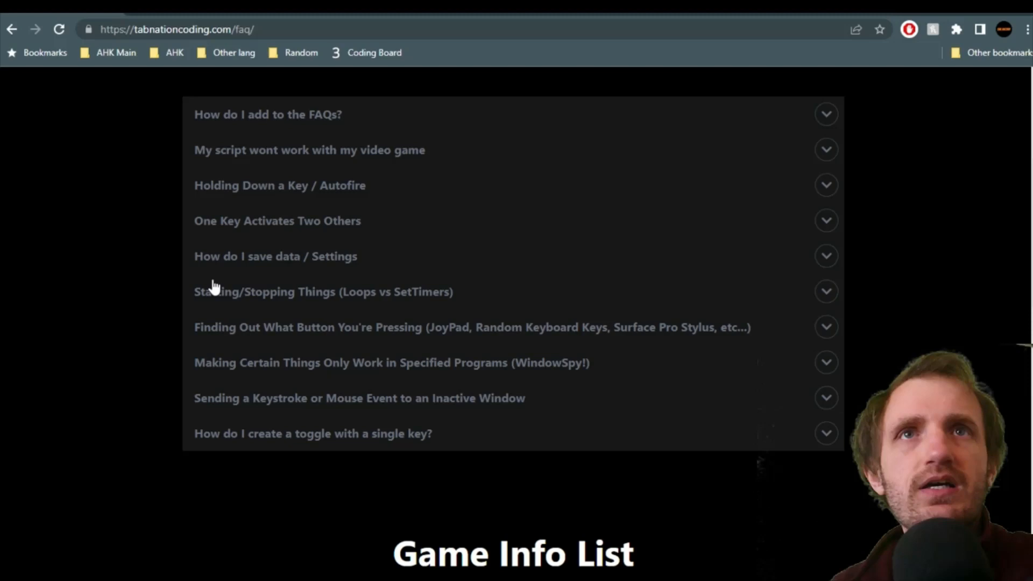
pyautogui.click(300, 224)
pyautogui.moveTo(210, 338); pyautogui.dragTo(281, 344)
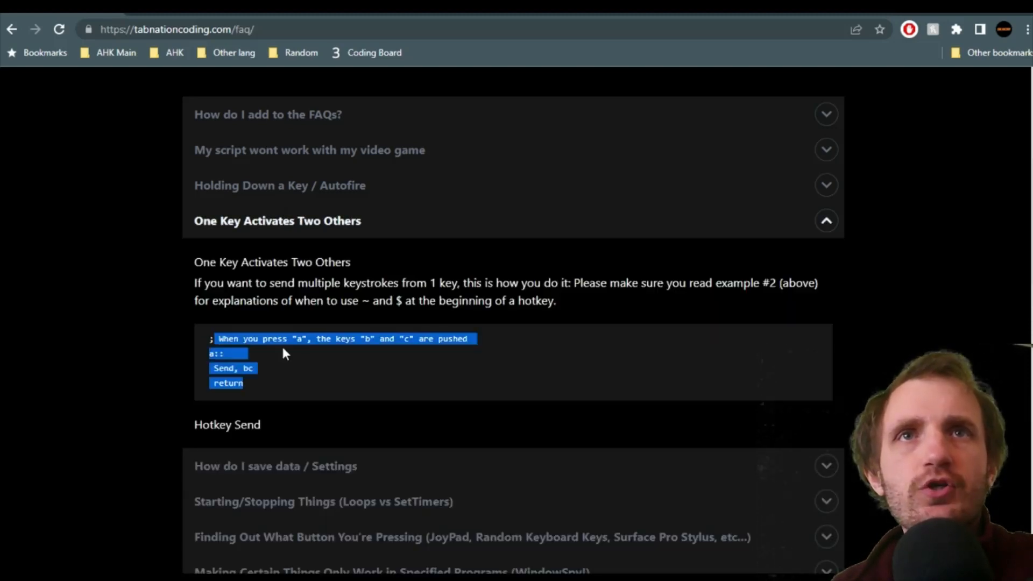
pyautogui.moveTo(288, 282); pyautogui.dragTo(489, 369)
pyautogui.doubleClick(258, 467)
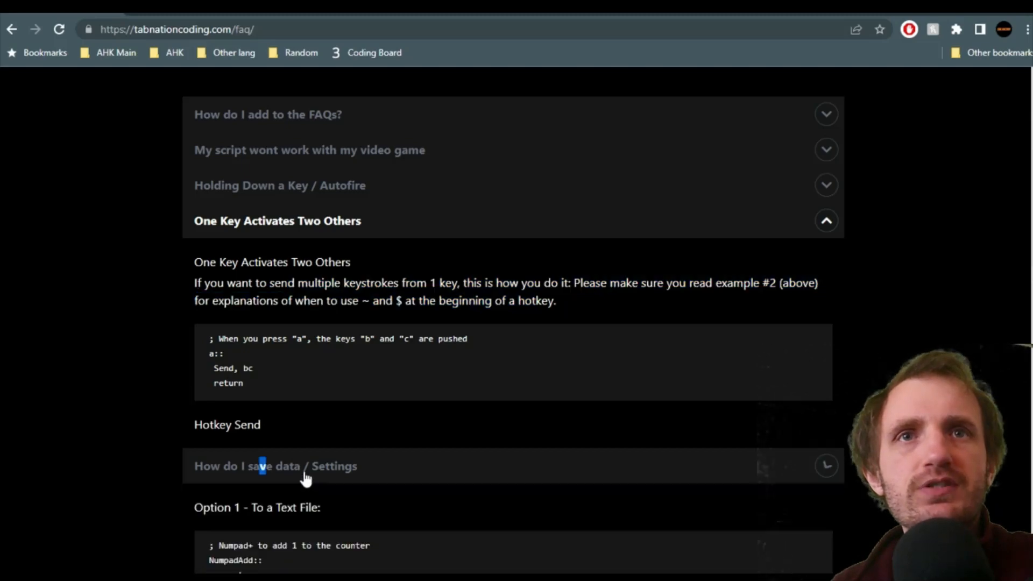
pyautogui.scroll(-4, 258, 466)
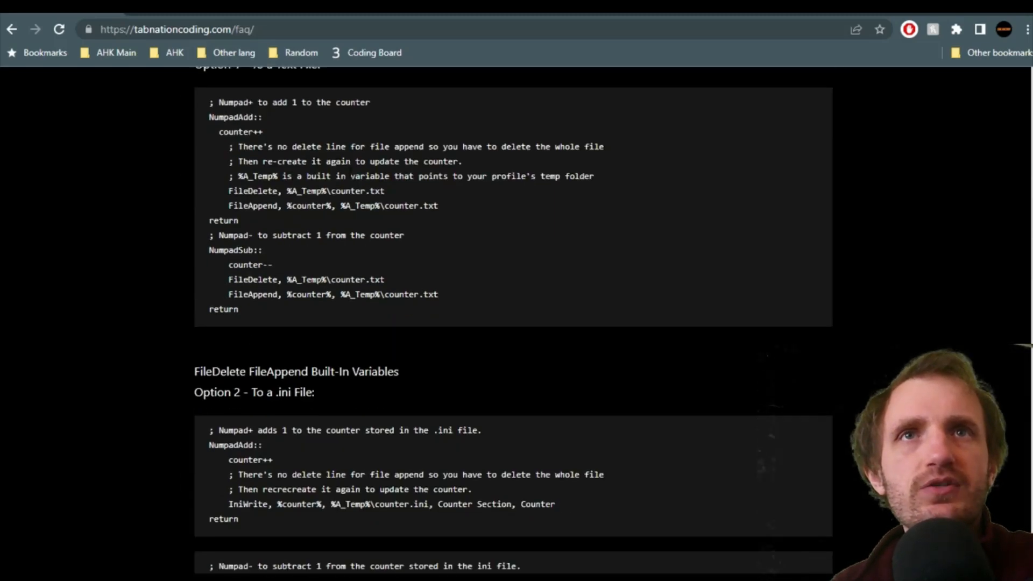
pyautogui.scroll(-8, 140, 355)
pyautogui.scroll(-8, 135, 378)
pyautogui.scroll(-5, 132, 372)
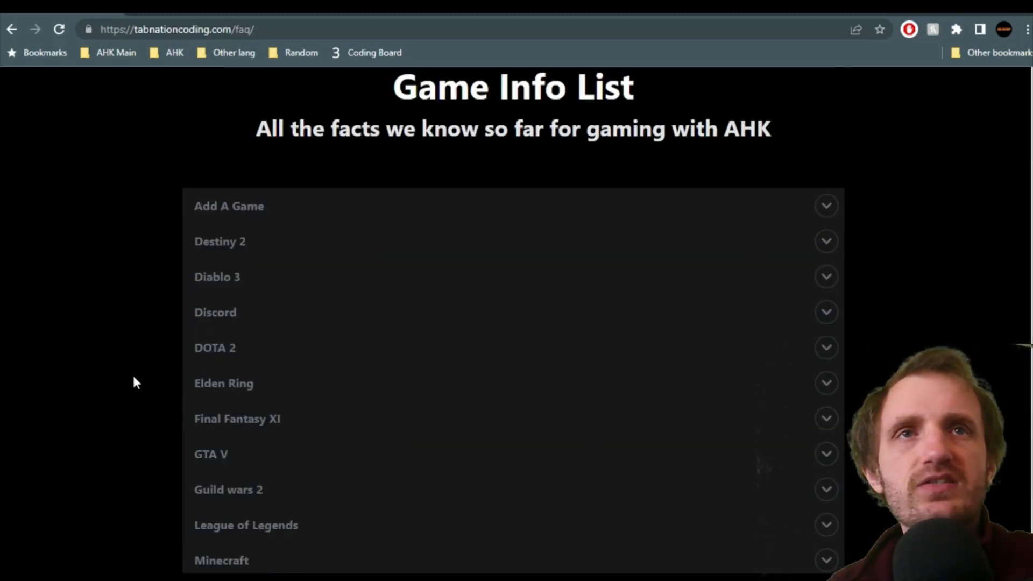
pyautogui.scroll(1, 114, 364)
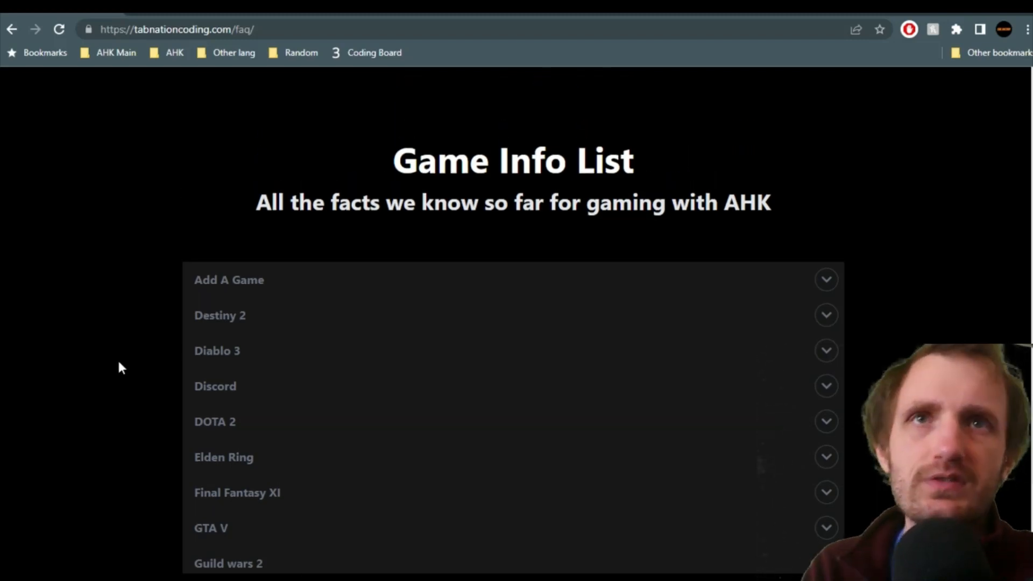
pyautogui.moveTo(388, 160); pyautogui.dragTo(668, 149)
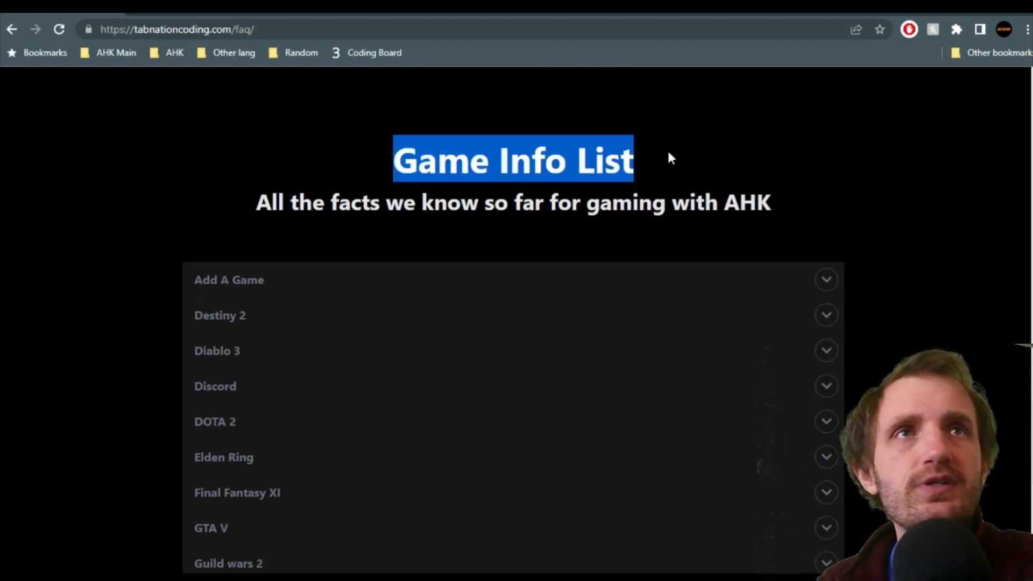
pyautogui.click(452, 203)
pyautogui.scroll(-4, 127, 366)
pyautogui.scroll(-4, 149, 350)
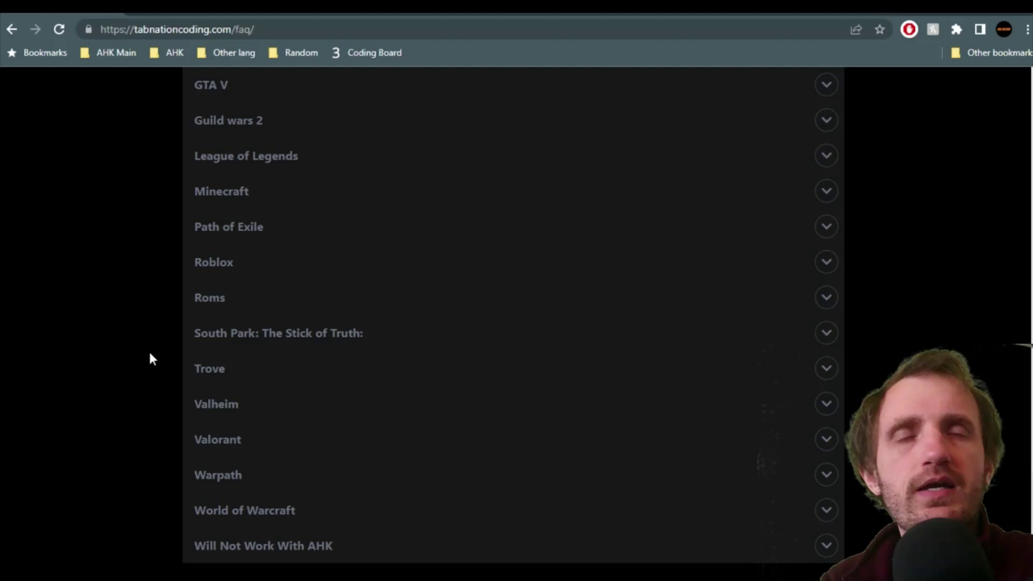
pyautogui.scroll(-3, 137, 369)
pyautogui.scroll(3, 145, 371)
pyautogui.scroll(3, 141, 381)
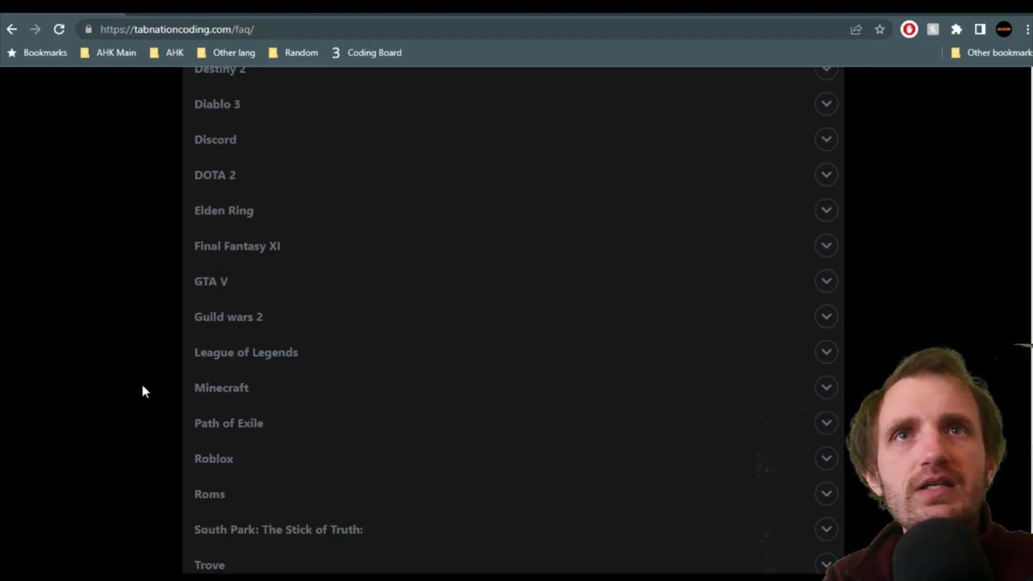
pyautogui.scroll(2, 145, 392)
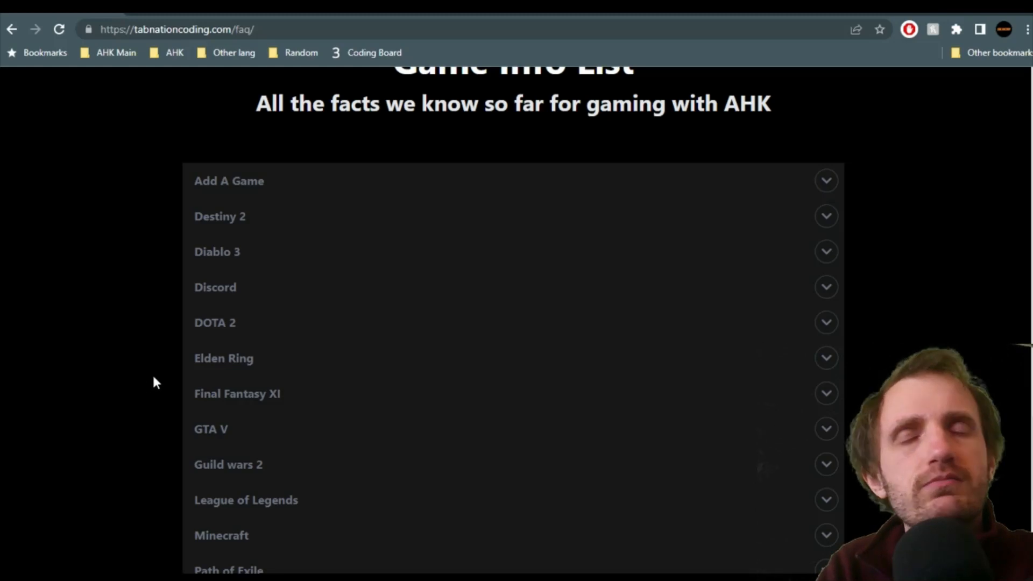
# Expand Diablo 3 and highlight its small sleep, windowed mode and rapid keypress tips
pyautogui.click(222, 257)
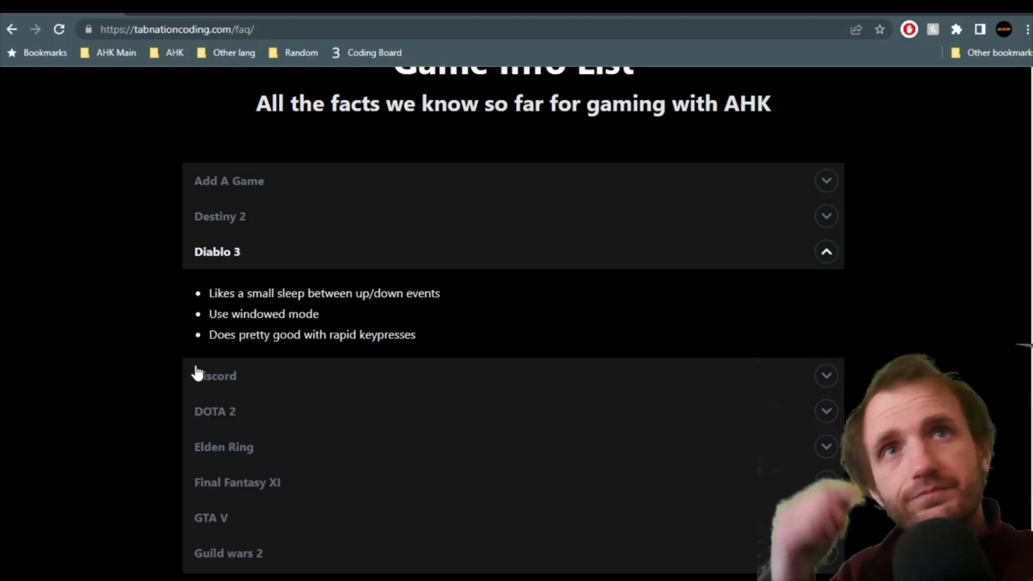
pyautogui.moveTo(209, 315)
pyautogui.mouseDown()
pyautogui.moveTo(417, 333)
pyautogui.moveTo(209, 293)
pyautogui.mouseUp()
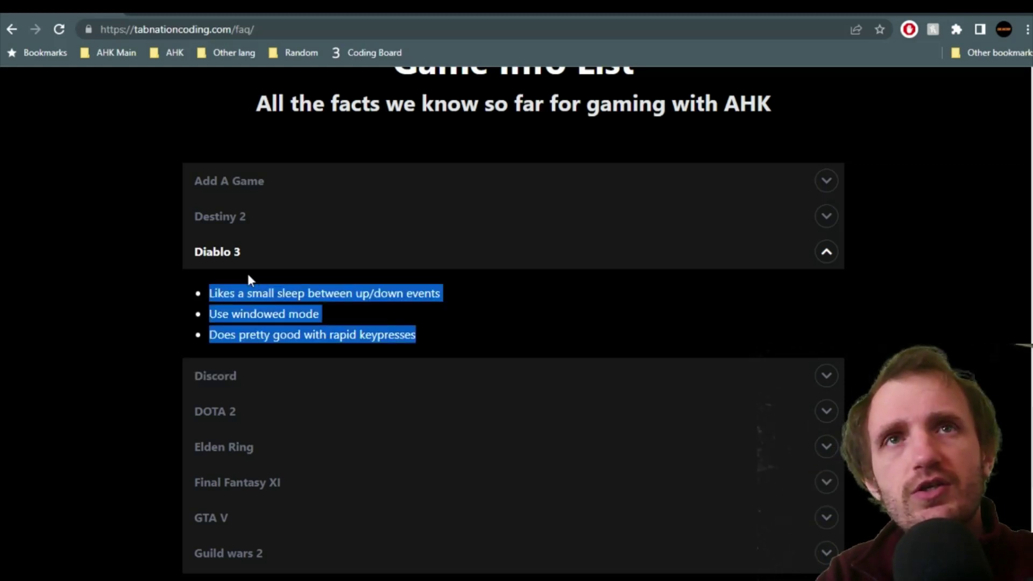
pyautogui.click(215, 297)
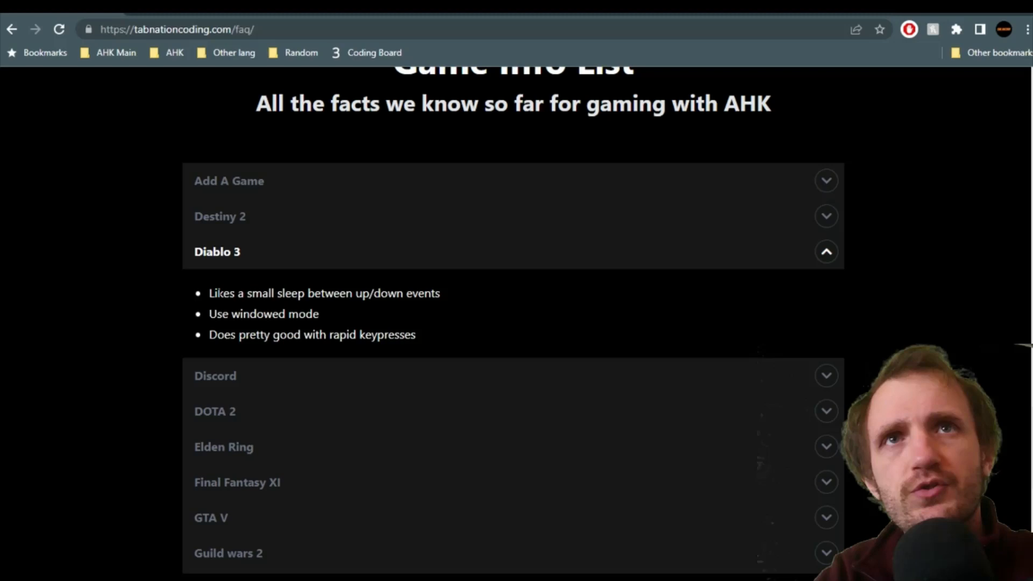
pyautogui.moveTo(214, 293); pyautogui.dragTo(449, 301)
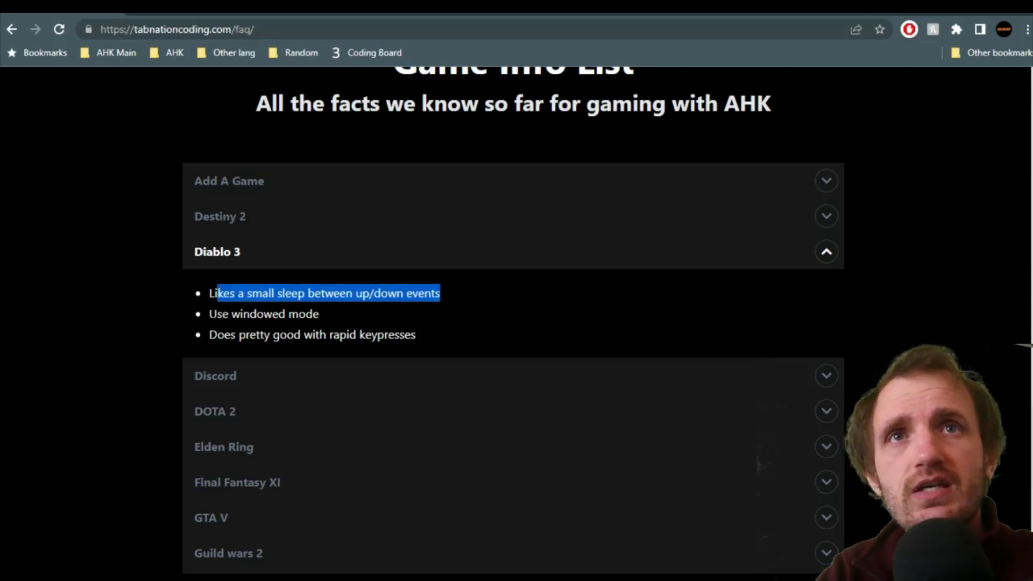
pyautogui.moveTo(209, 314); pyautogui.dragTo(320, 315)
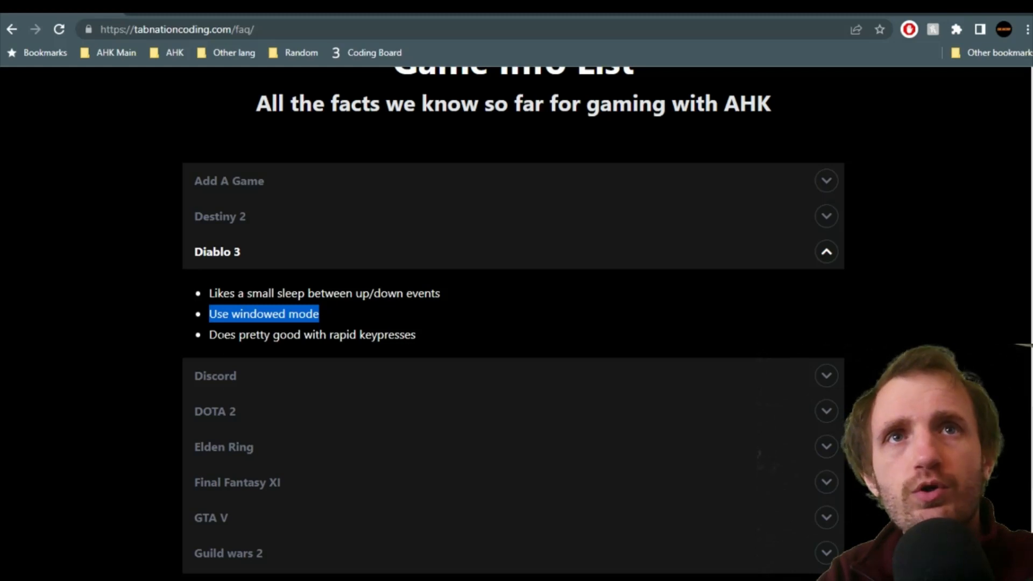
pyautogui.moveTo(215, 335); pyautogui.dragTo(415, 335)
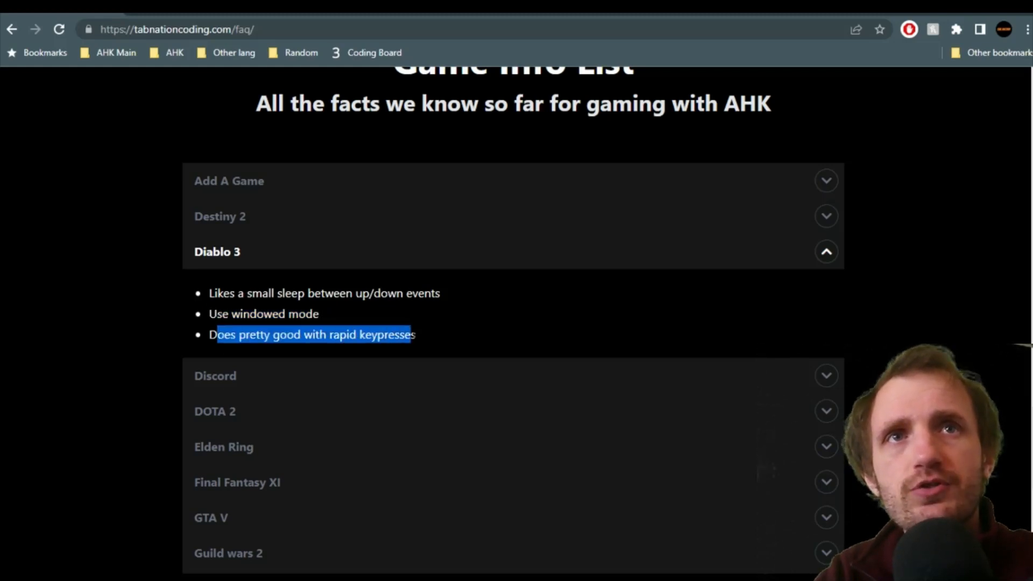
pyautogui.moveTo(292, 293); pyautogui.dragTo(440, 294)
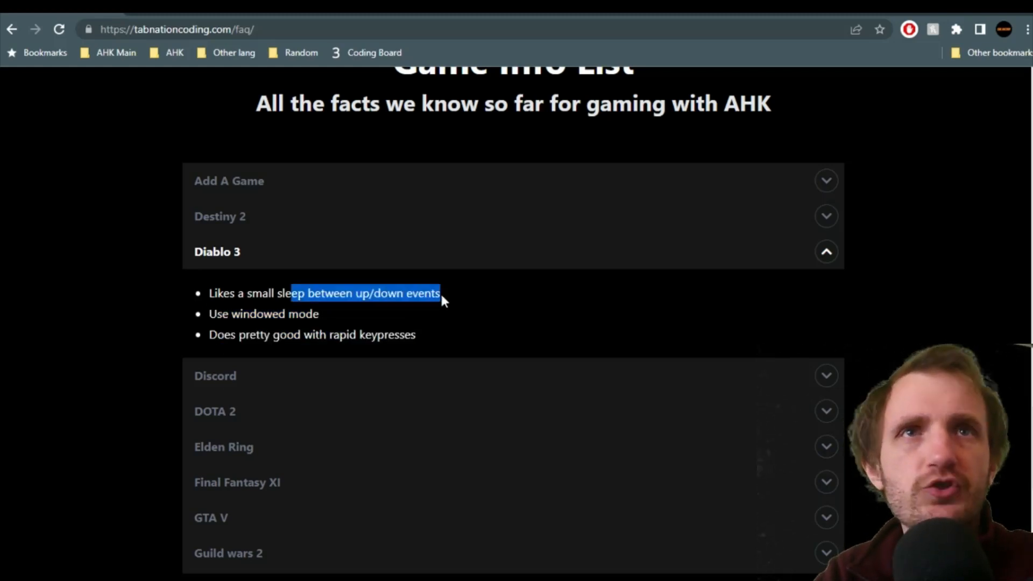
pyautogui.click(101, 328)
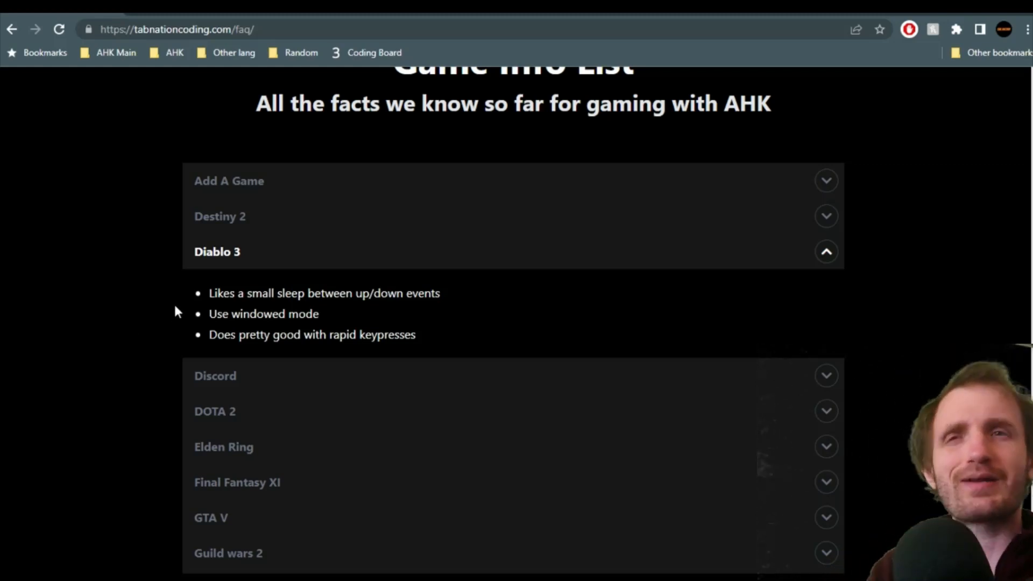
# Expand Final Fantasy XI and highlight its #UseHook and administrator-mode tip
pyautogui.click(238, 482)
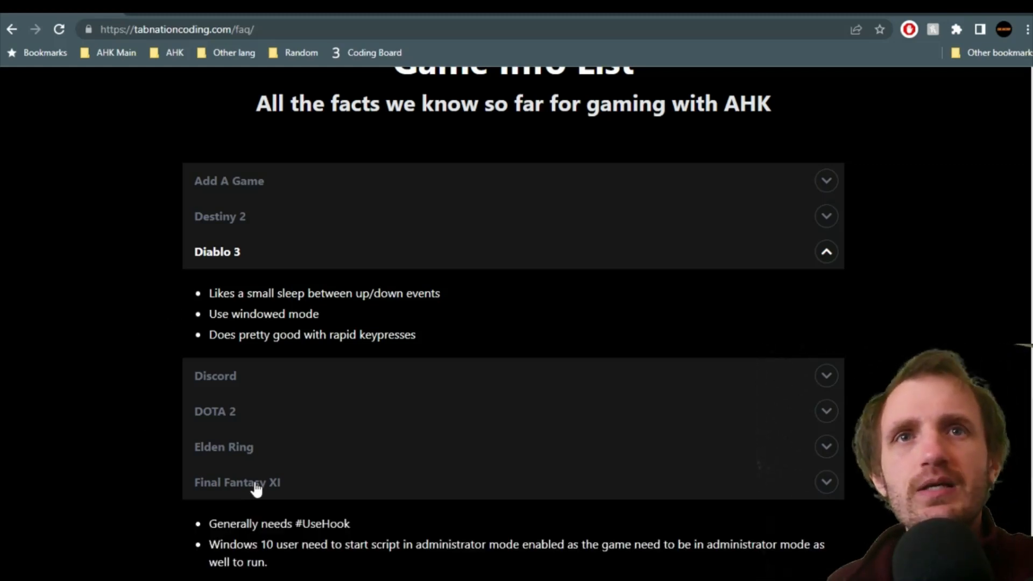
pyautogui.scroll(-3, 88, 337)
pyautogui.moveTo(254, 301)
pyautogui.mouseDown()
pyautogui.moveTo(405, 349)
pyautogui.moveTo(350, 303)
pyautogui.mouseUp()
pyautogui.tripleClick(327, 336)
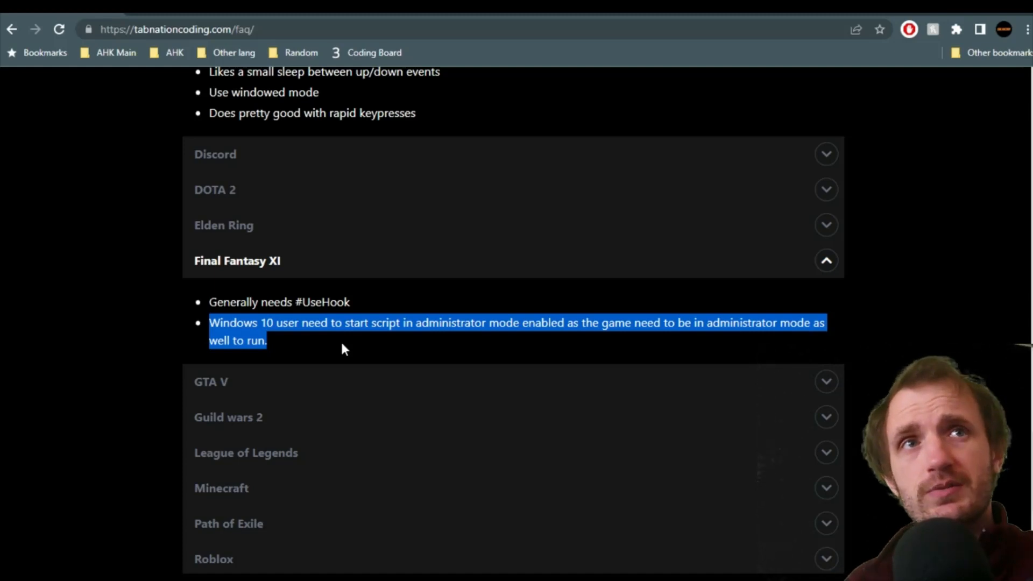
pyautogui.click(161, 359)
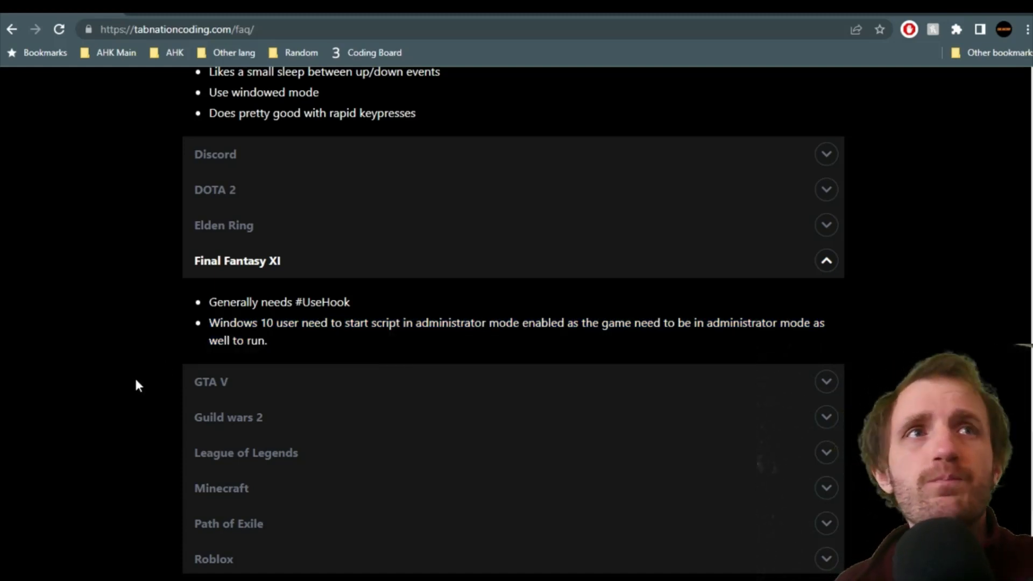
pyautogui.scroll(4, 134, 372)
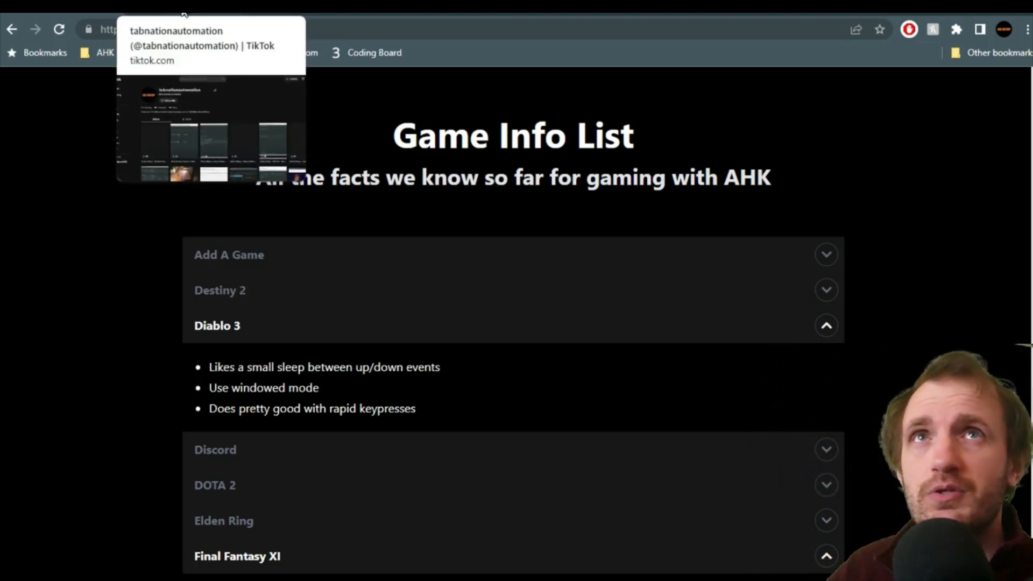
# Browse the tabnationautomation TikTok profile's grid of AutoHotkey videos
pyautogui.click(178, 13)
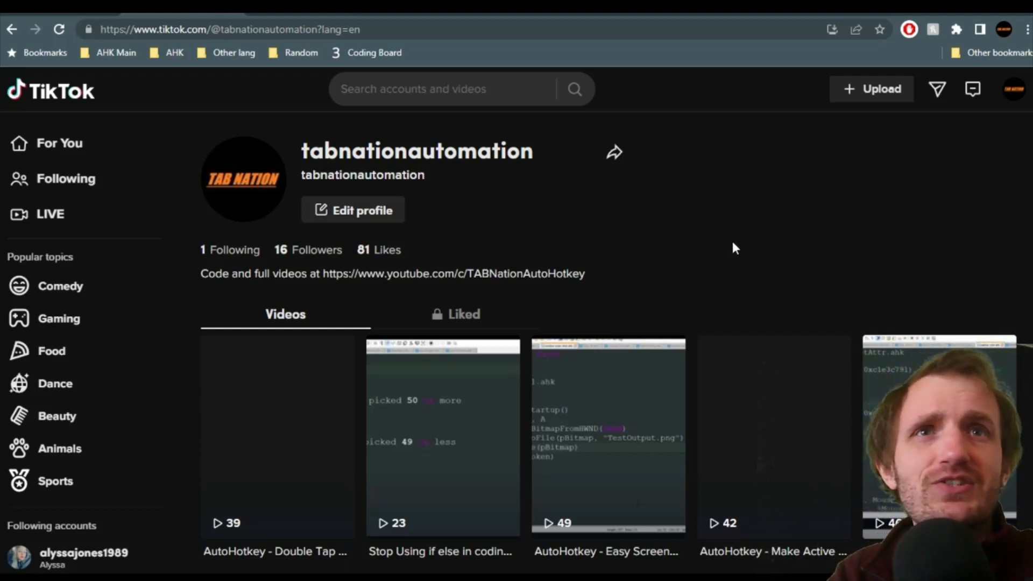
pyautogui.scroll(-5, 731, 238)
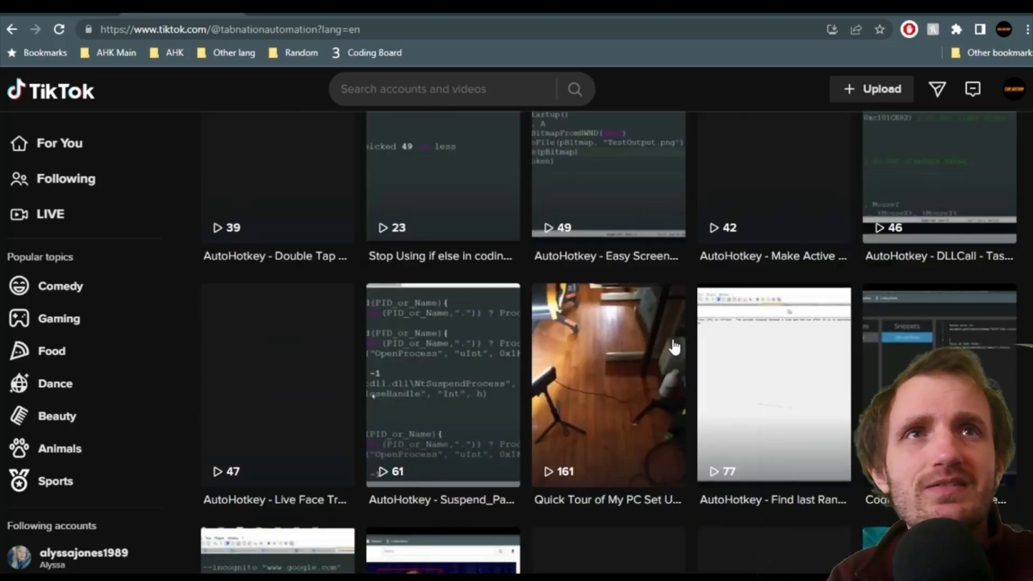
pyautogui.scroll(-4, 682, 403)
pyautogui.scroll(-4, 681, 404)
pyautogui.scroll(-4, 650, 380)
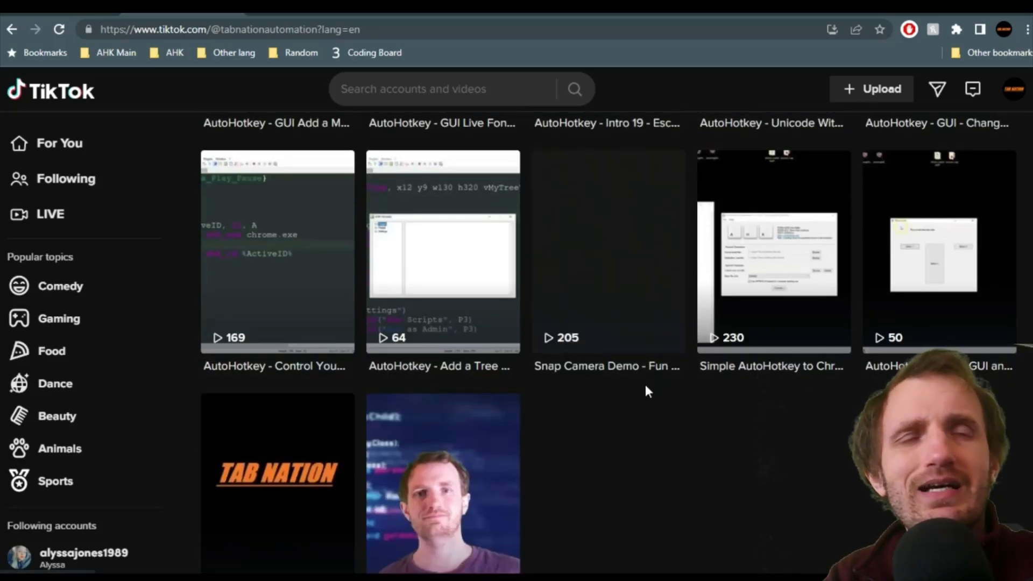
pyautogui.scroll(5, 659, 478)
pyautogui.scroll(5, 622, 428)
pyautogui.scroll(5, 617, 424)
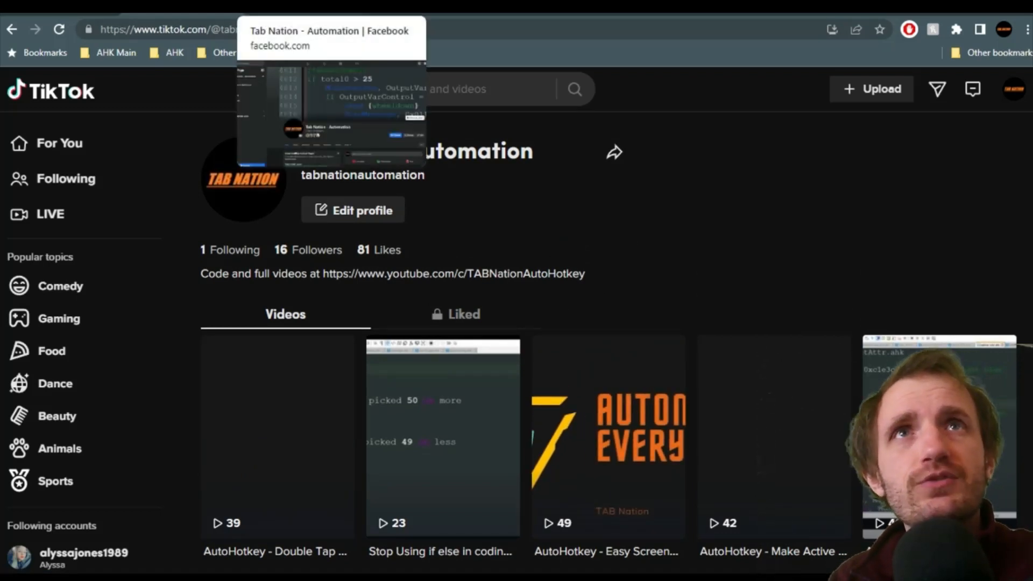
# Review the Facebook page's Intro and highlight the Scott Adams Dilbert programmer quote post
pyautogui.click(323, 8)
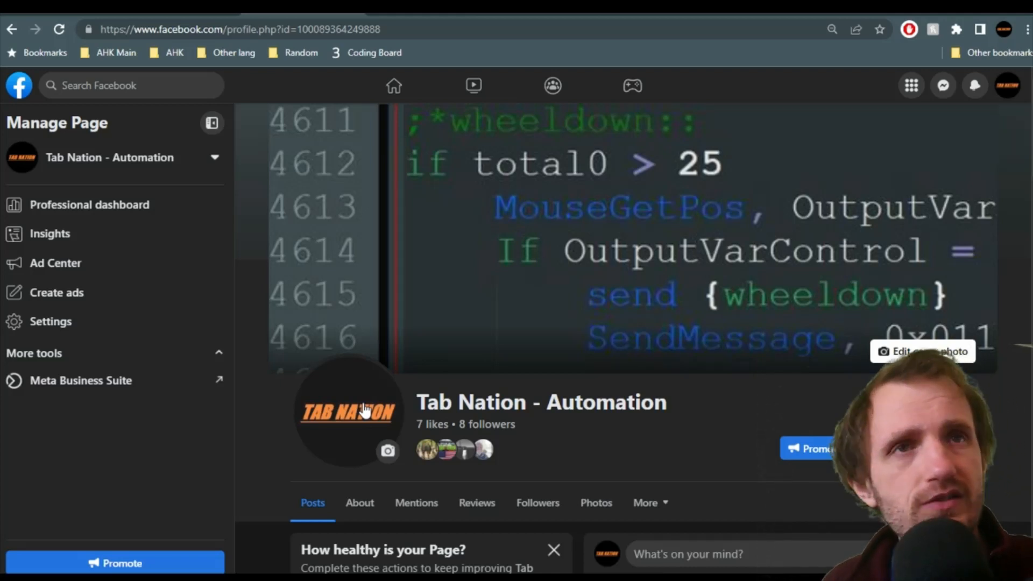
pyautogui.scroll(-3, 565, 363)
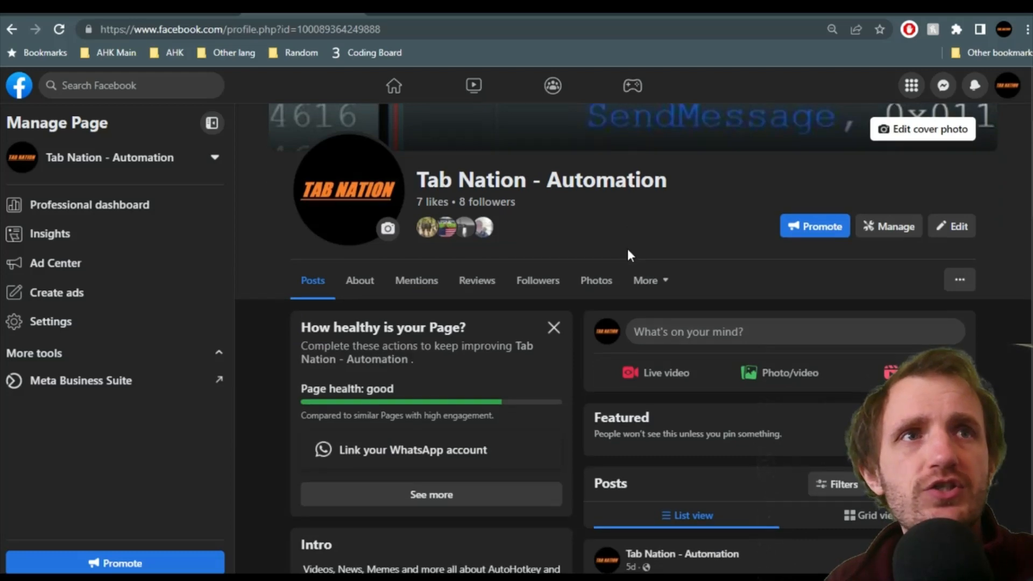
pyautogui.scroll(-4, 628, 255)
pyautogui.scroll(-4, 760, 377)
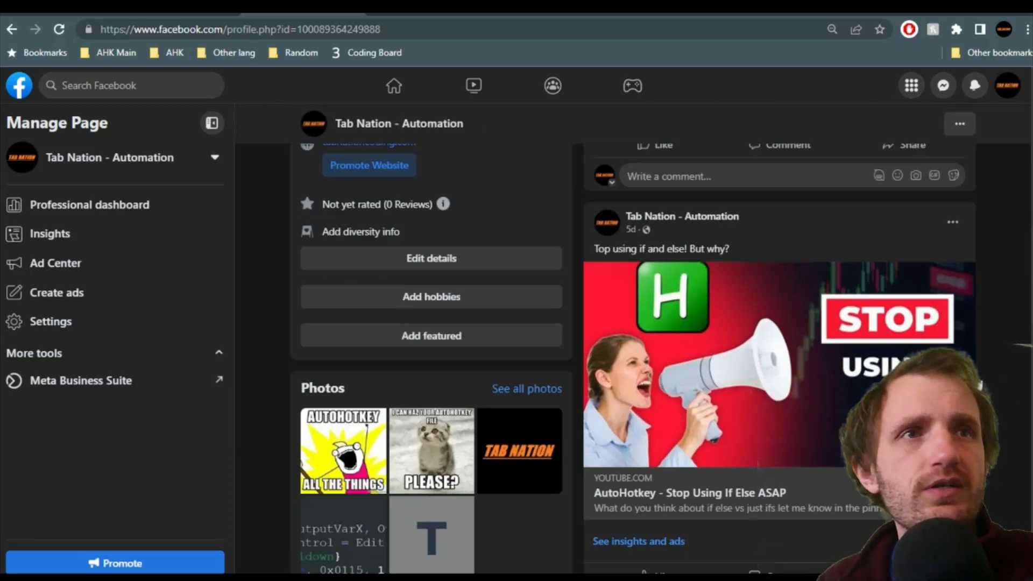
pyautogui.scroll(-1, 759, 376)
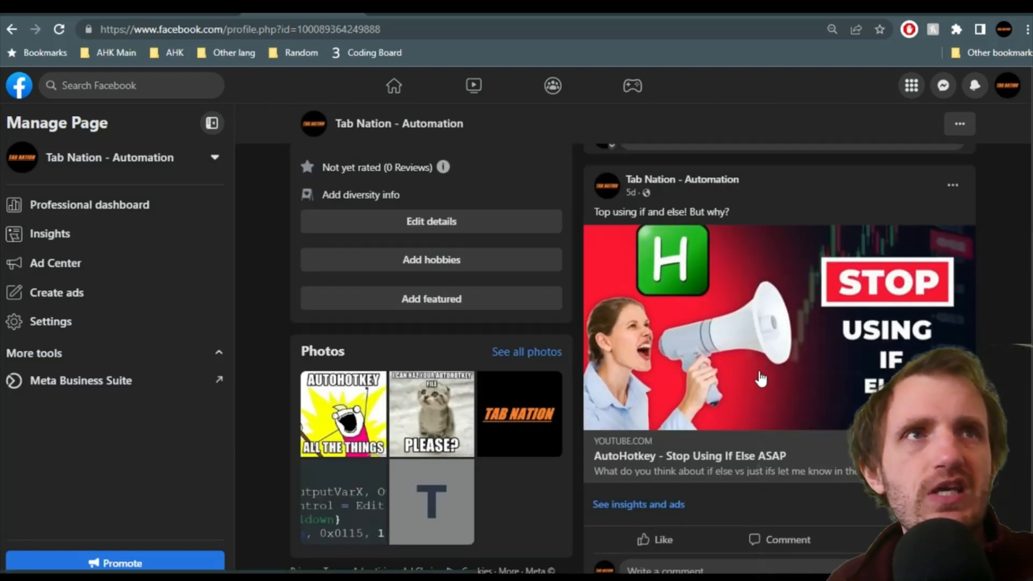
pyautogui.scroll(4, 759, 376)
pyautogui.scroll(1, 759, 376)
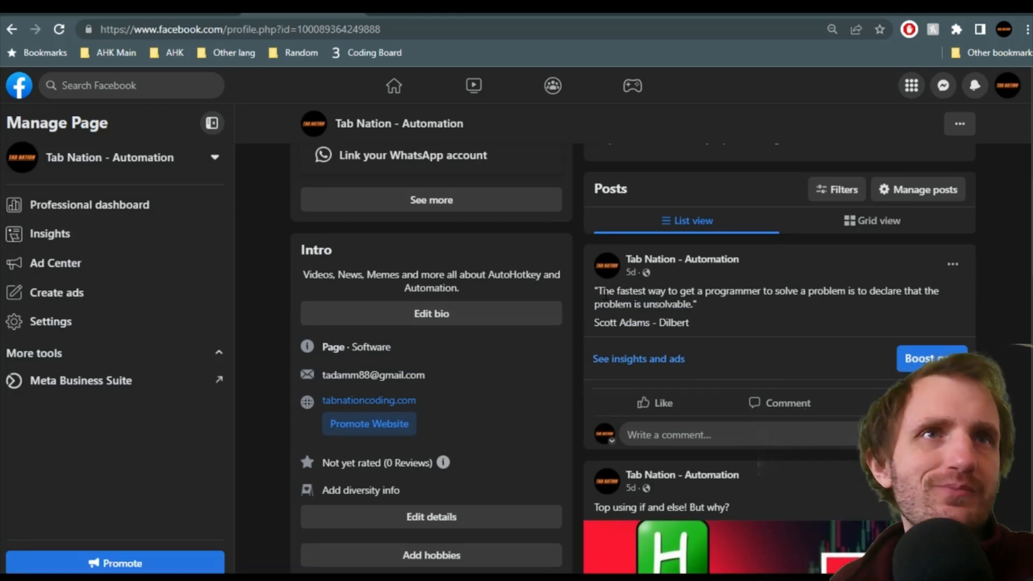
pyautogui.tripleClick(646, 297)
pyautogui.click(712, 328)
pyautogui.tripleClick(682, 322)
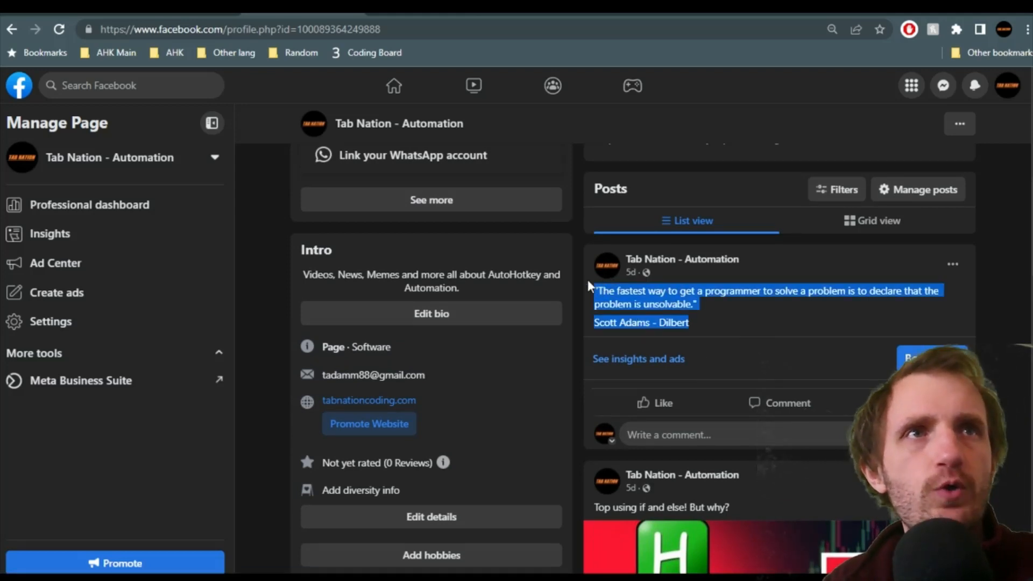
pyautogui.click(695, 322)
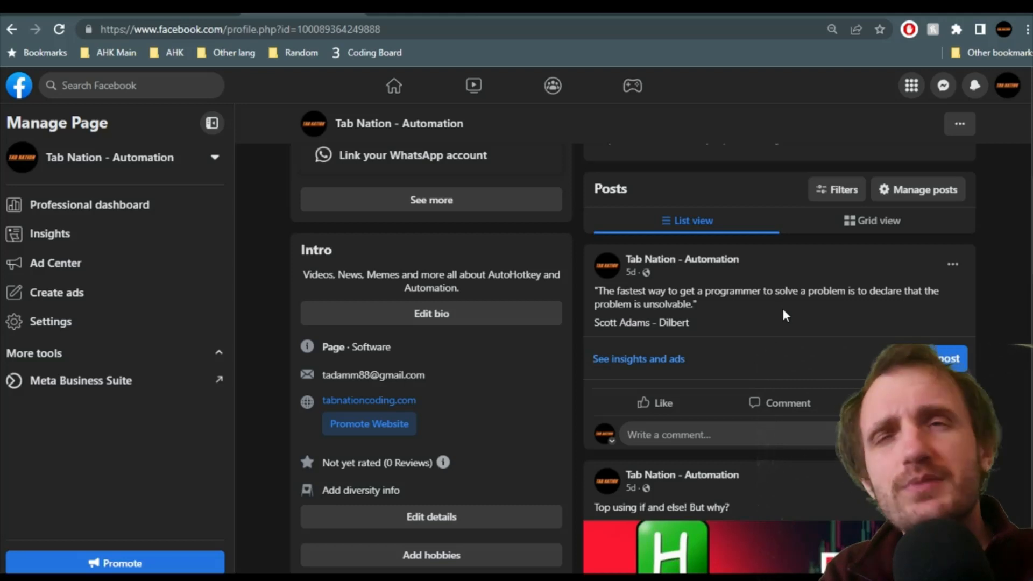
pyautogui.moveTo(697, 304); pyautogui.dragTo(596, 290)
pyautogui.click(698, 310)
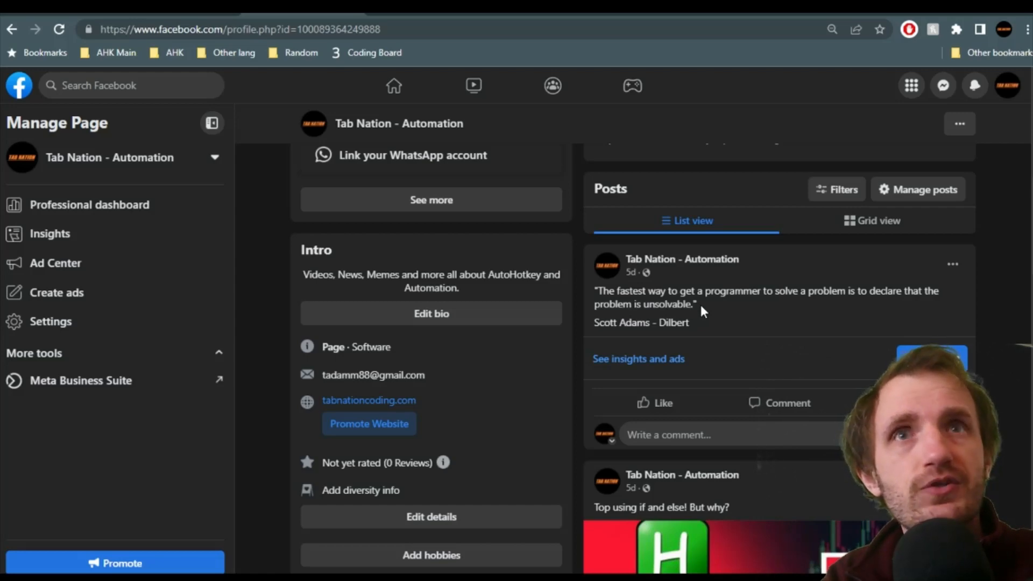
pyautogui.scroll(10, 1002, 302)
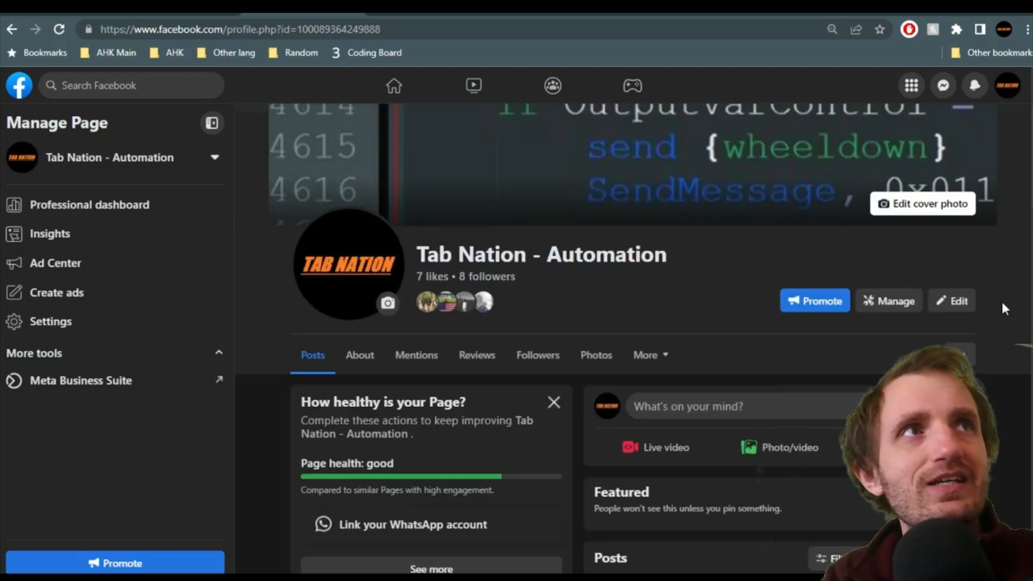
pyautogui.scroll(-5, 1004, 297)
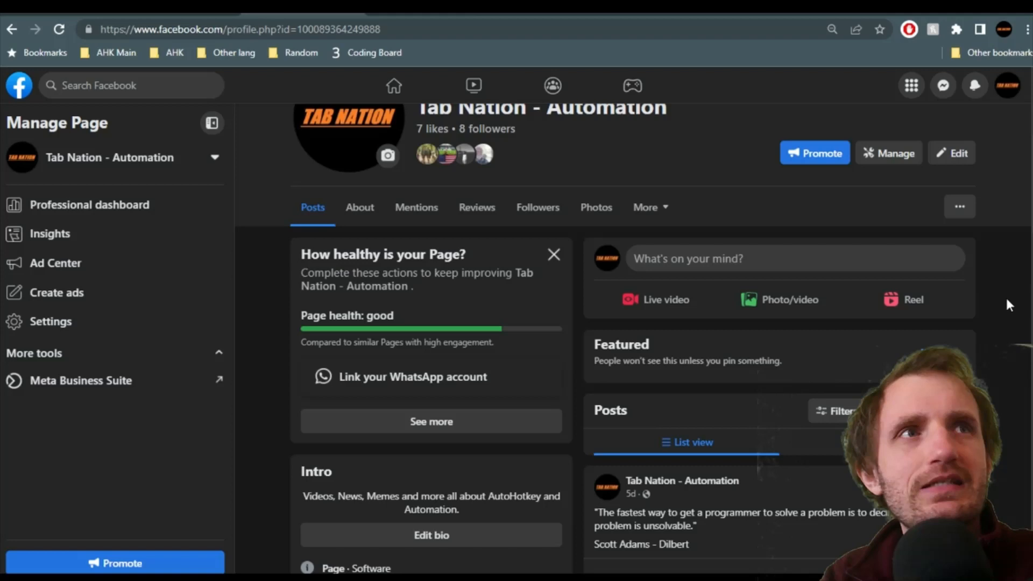
pyautogui.scroll(-3, 1006, 300)
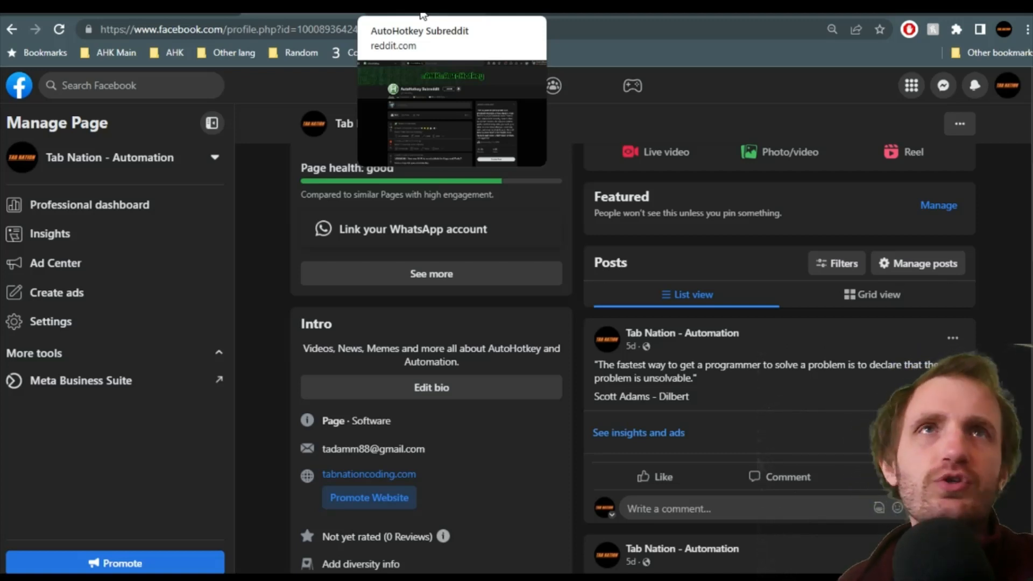
# Show r/AutoHotkey's community list with favorites r/AHKmemes and r/automationcoding
pyautogui.click(422, 14)
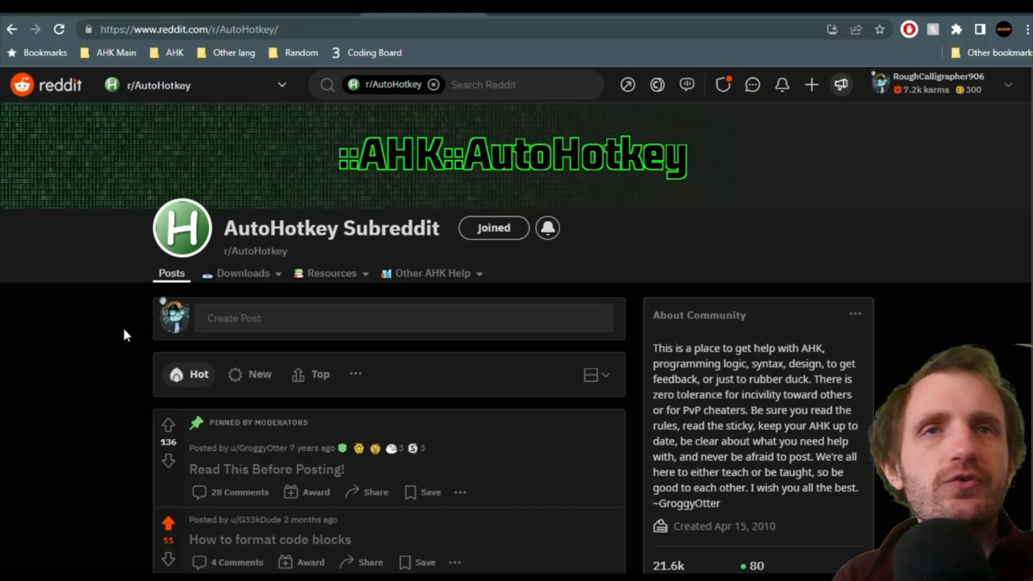
pyautogui.click(190, 86)
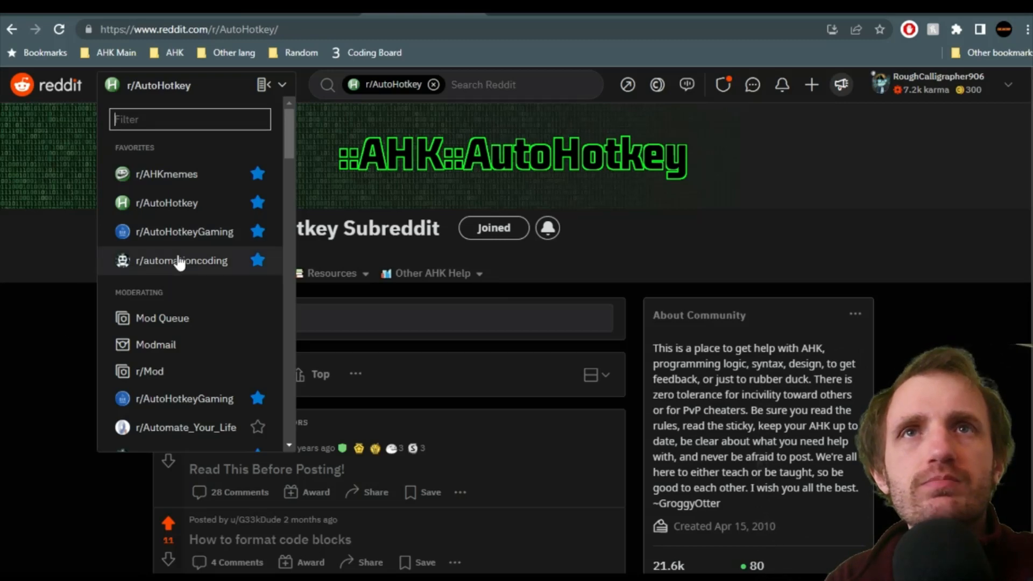
# Visit r/AutoHotkeyGaming, 'The other AHK reddit', and bring up the favourite and moderated communities list
pyautogui.click(198, 238)
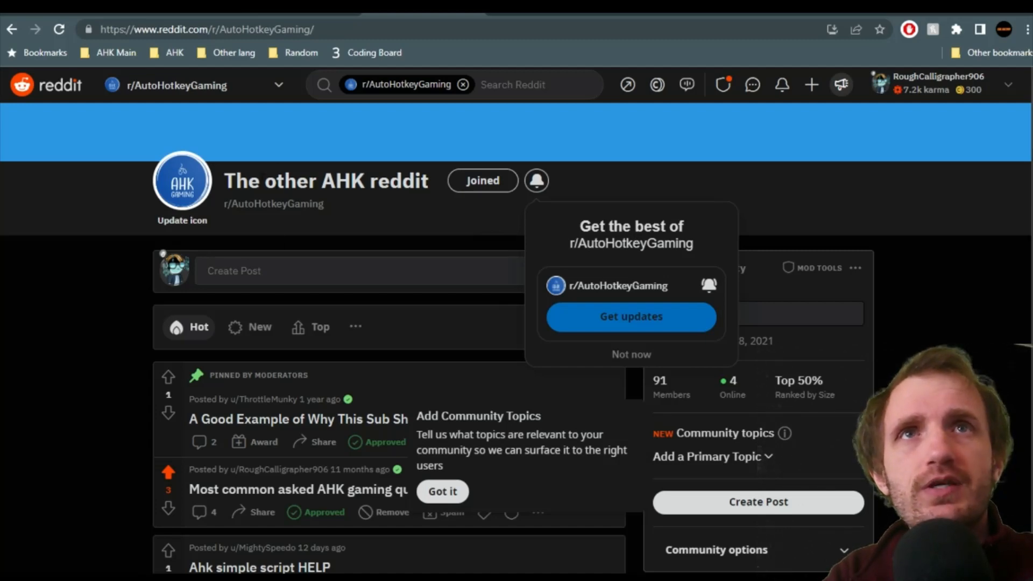
pyautogui.moveTo(234, 181); pyautogui.dragTo(440, 176)
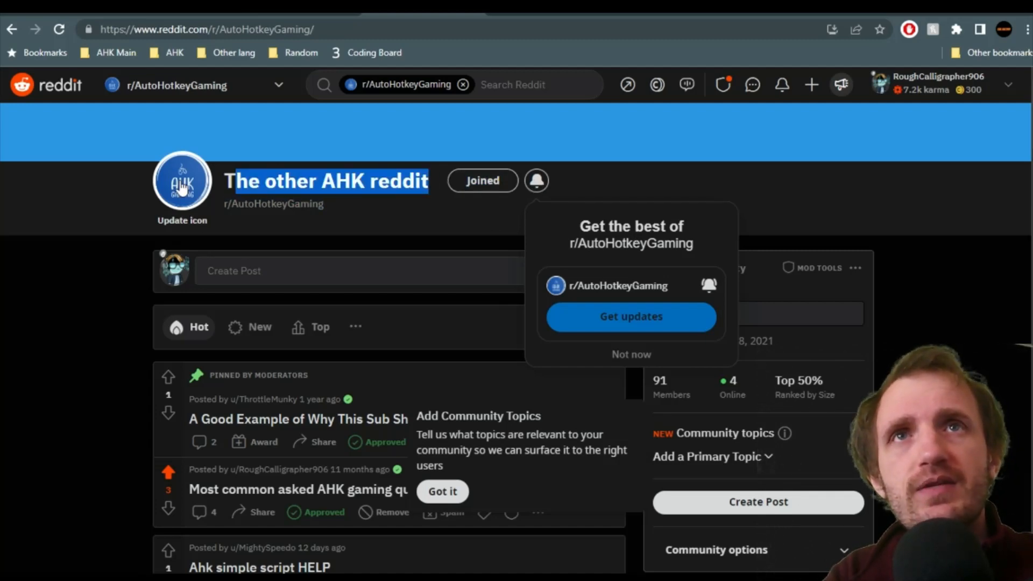
pyautogui.scroll(-5, 71, 337)
pyautogui.scroll(-3, 71, 338)
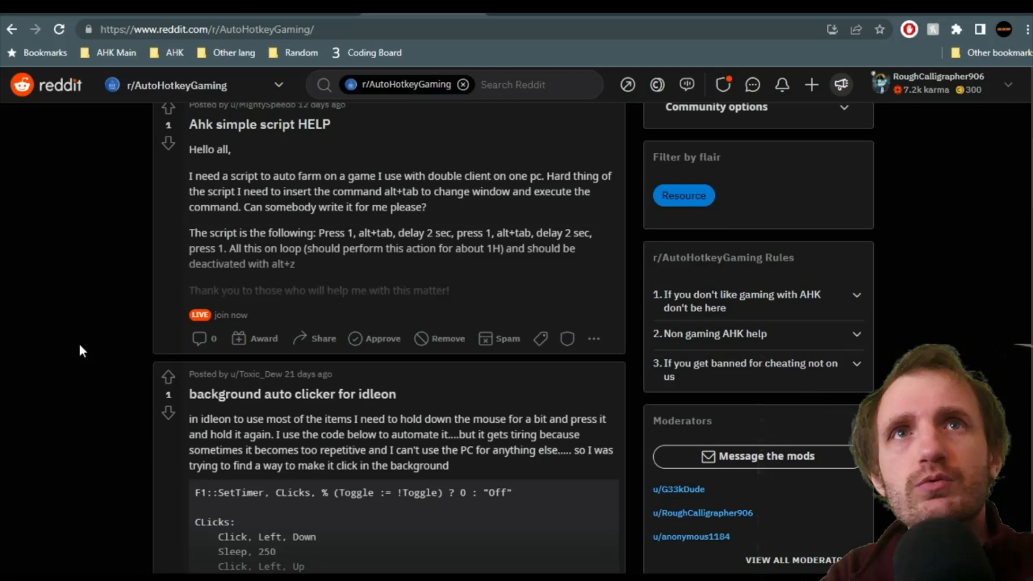
pyautogui.scroll(5, 84, 343)
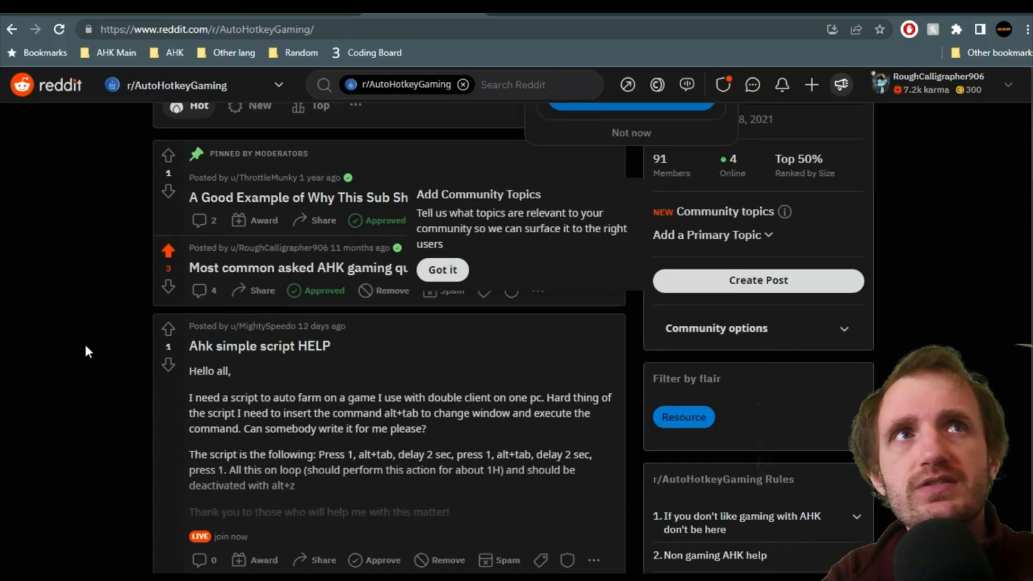
pyautogui.scroll(5, 84, 343)
pyautogui.click(210, 85)
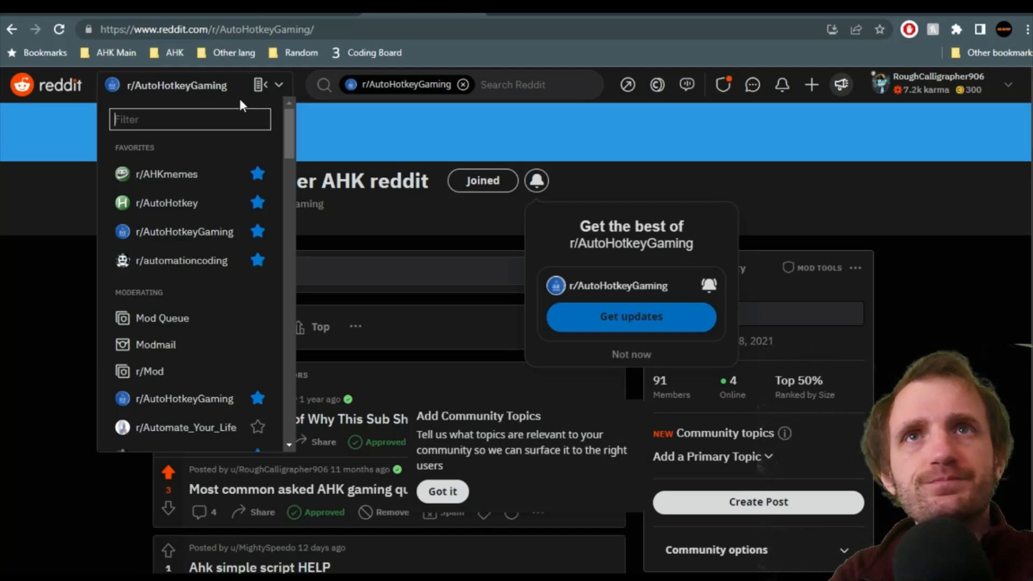
# Switch to the r/AHKmemes community from the favourites list
pyautogui.click(167, 174)
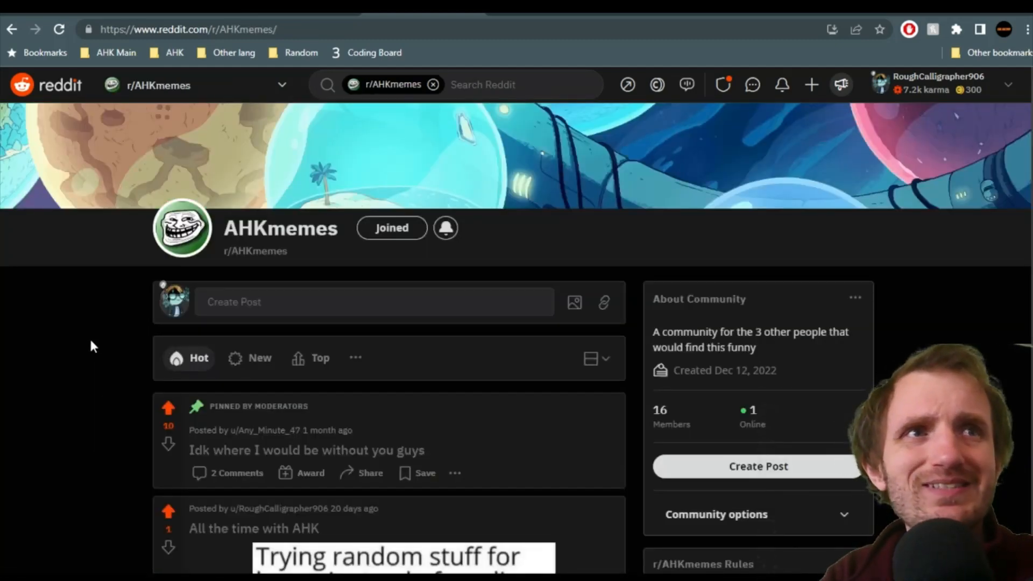
pyautogui.scroll(-4, 89, 337)
pyautogui.scroll(1, 91, 345)
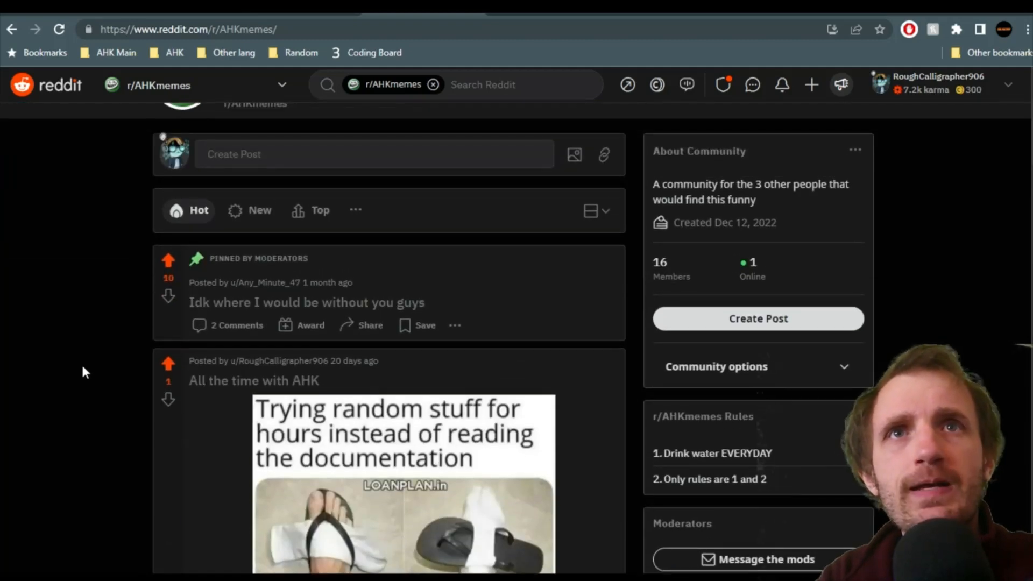
pyautogui.scroll(4, 84, 368)
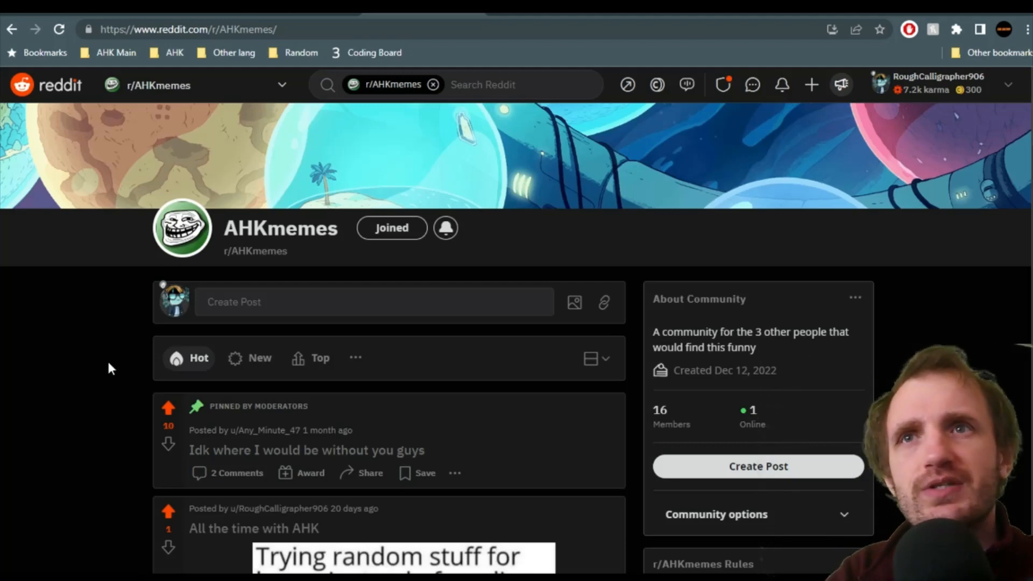
pyautogui.scroll(-5, 111, 357)
pyautogui.scroll(-5, 113, 351)
pyautogui.scroll(-4, 323, 355)
pyautogui.scroll(-4, 336, 362)
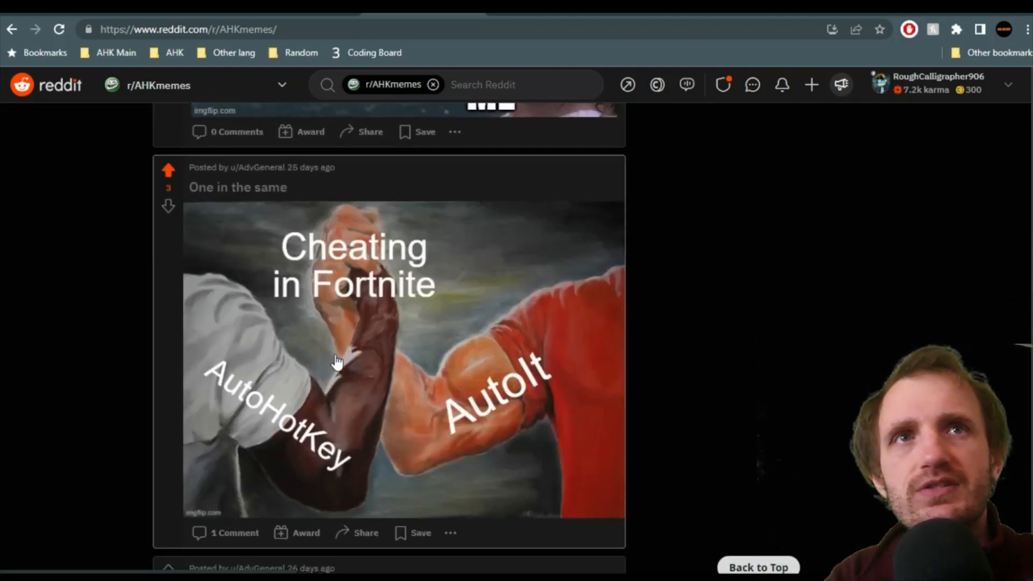
pyautogui.scroll(-6, 337, 361)
pyautogui.scroll(-3, 336, 362)
pyautogui.scroll(2, 337, 362)
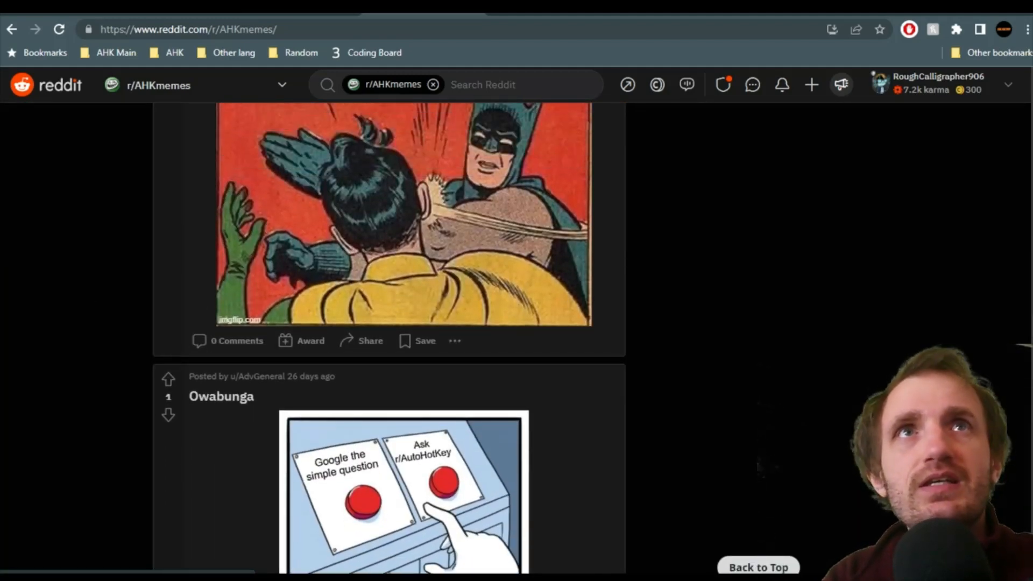
# Show the AutoHotkey Forums board index with Ask for Help, Scripts and Functions and Tutorials
pyautogui.click(529, 17)
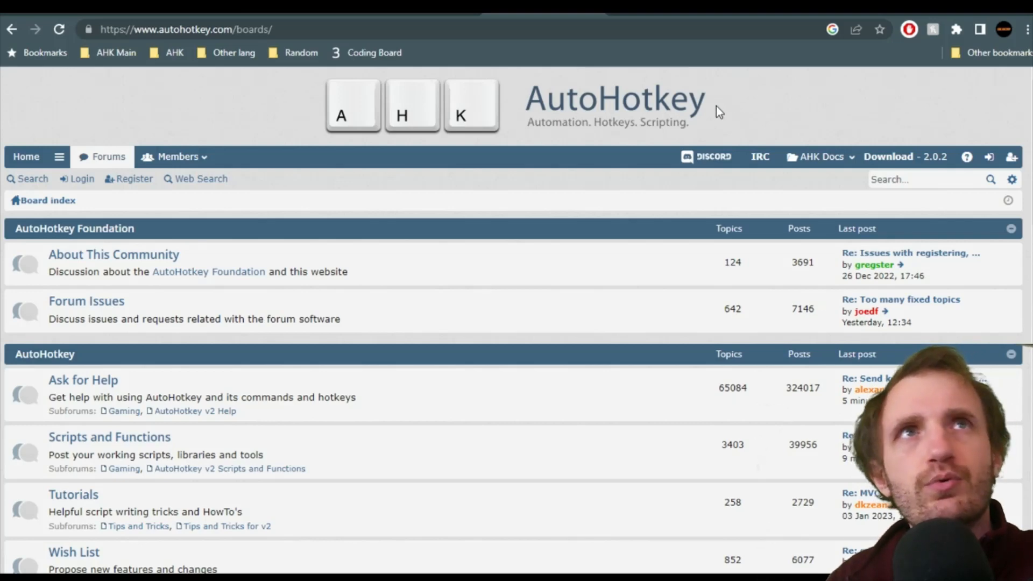
# Visit the 2.0K-member AutoHotkey, ::AHK::AutoHotKey and the other AutoHotkey Facebook groups in turn
pyautogui.hotkey('ctrl', 'Tab')
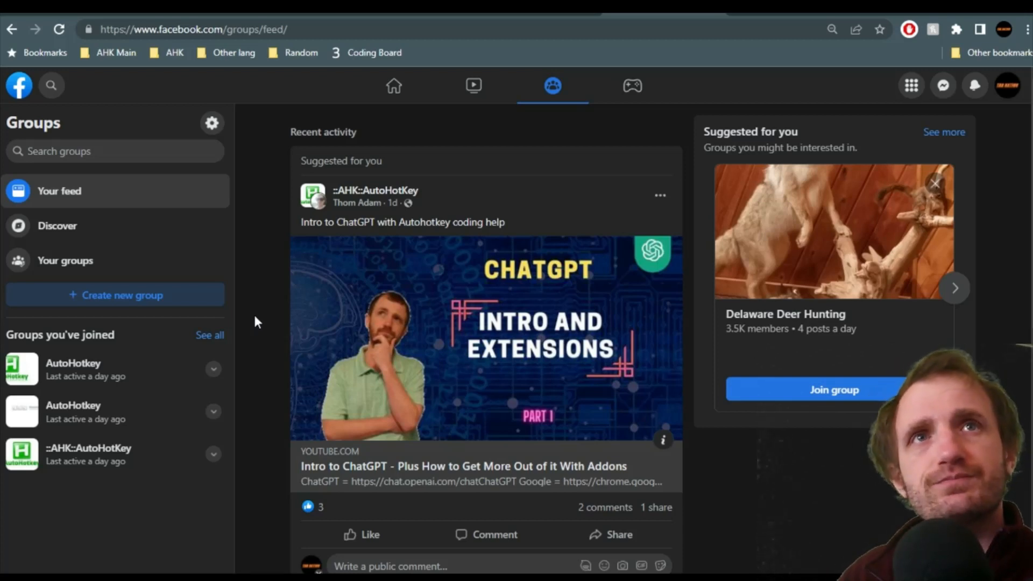
pyautogui.click(84, 370)
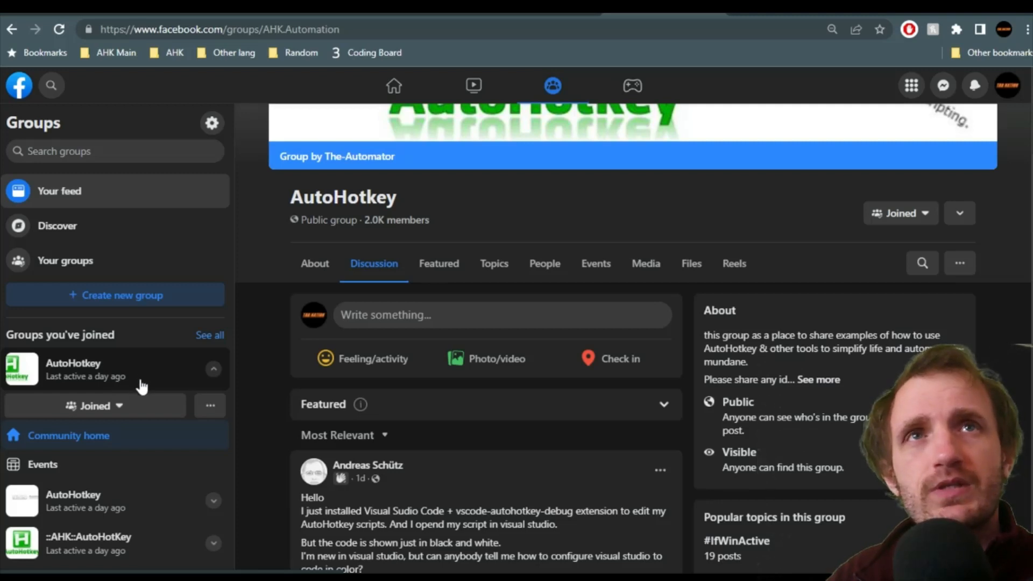
pyautogui.click(99, 545)
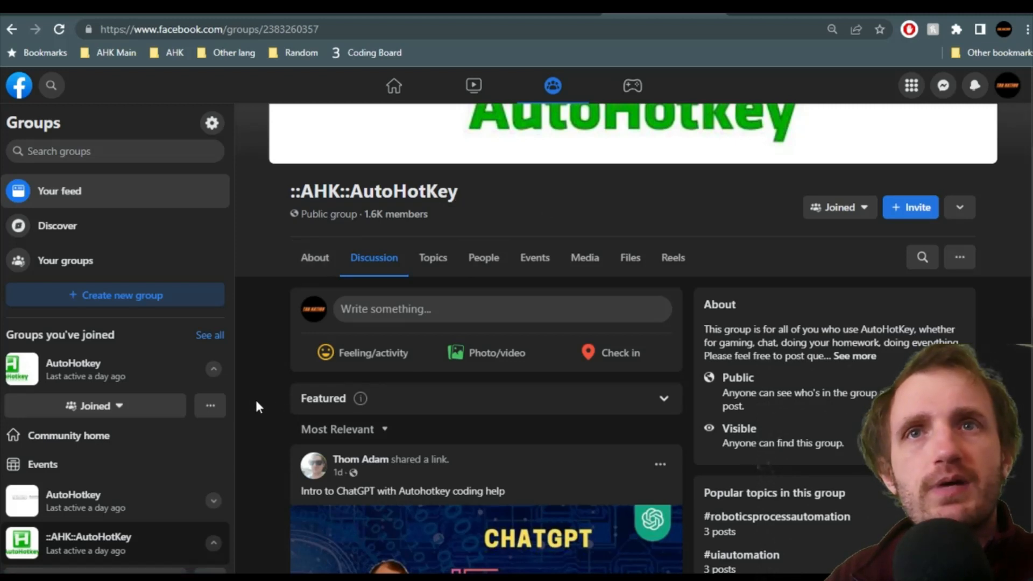
pyautogui.scroll(-1, 129, 404)
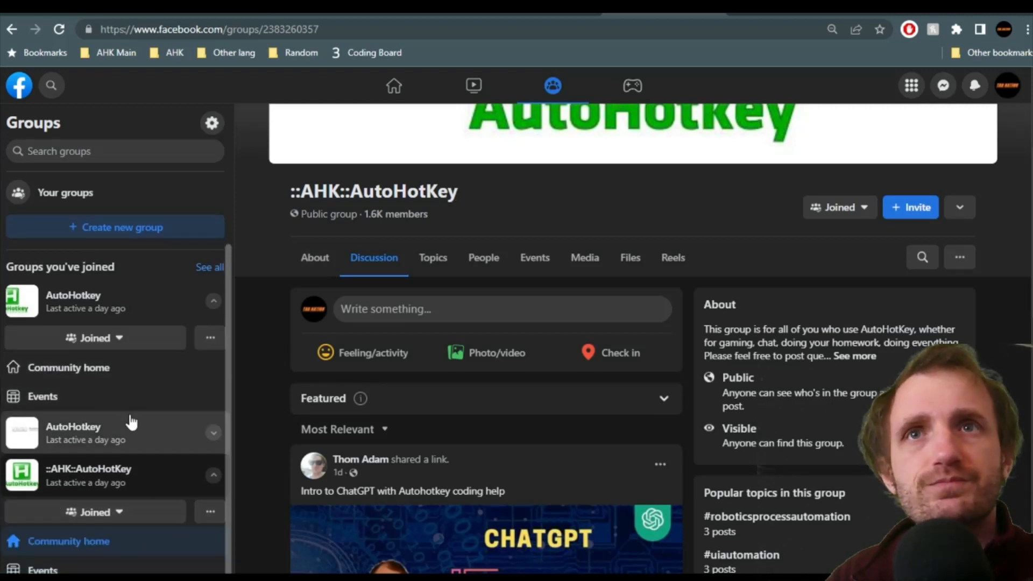
pyautogui.click(81, 432)
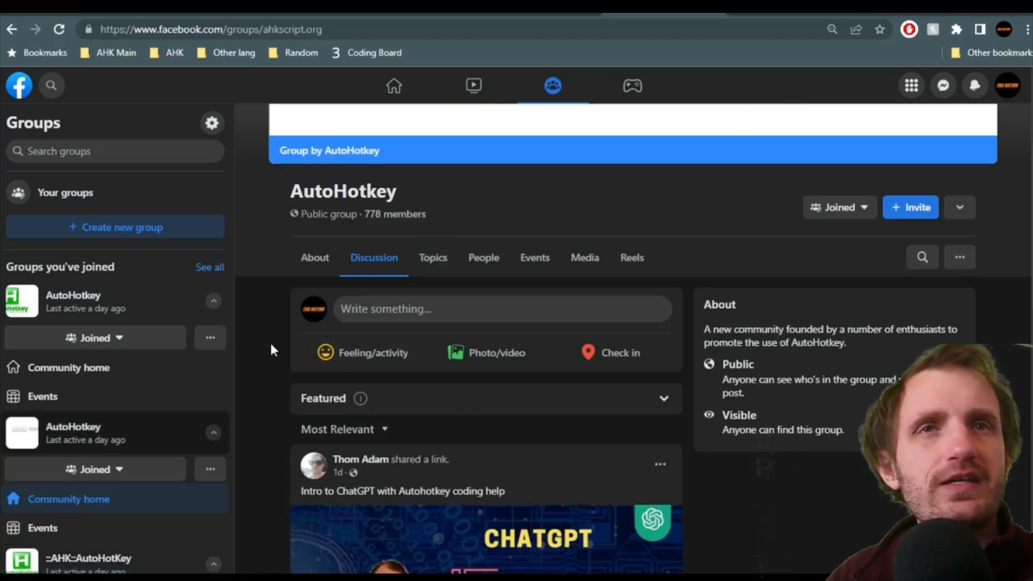
pyautogui.scroll(-5, 264, 348)
pyautogui.scroll(8, 261, 352)
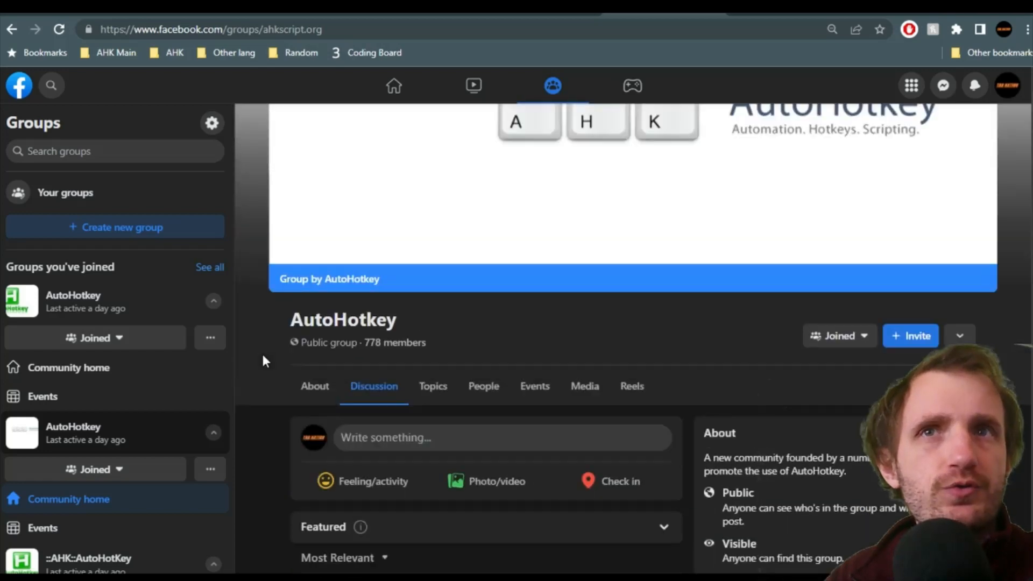
pyautogui.scroll(2, 262, 352)
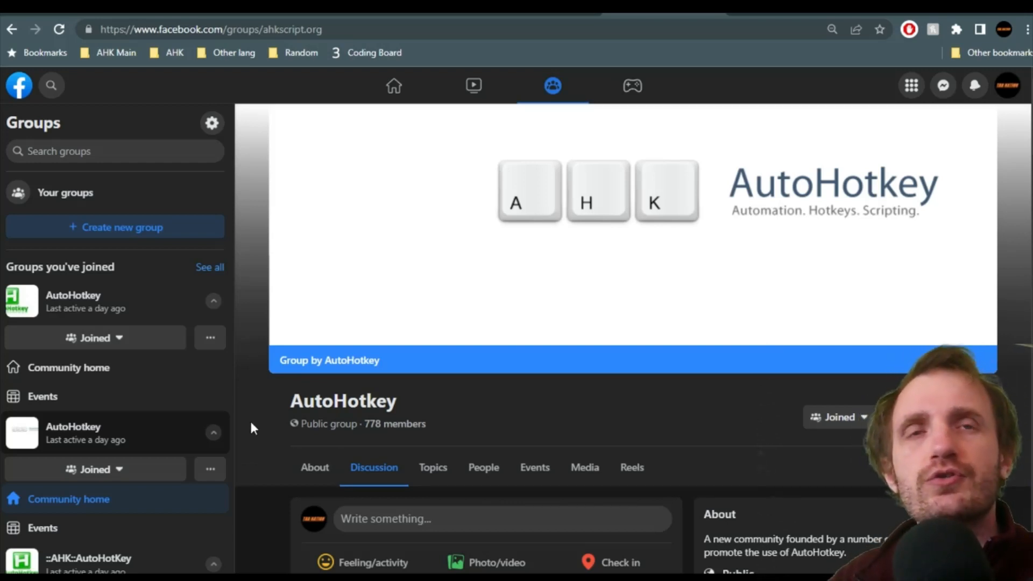
pyautogui.scroll(-3, 249, 420)
pyautogui.scroll(3, 282, 397)
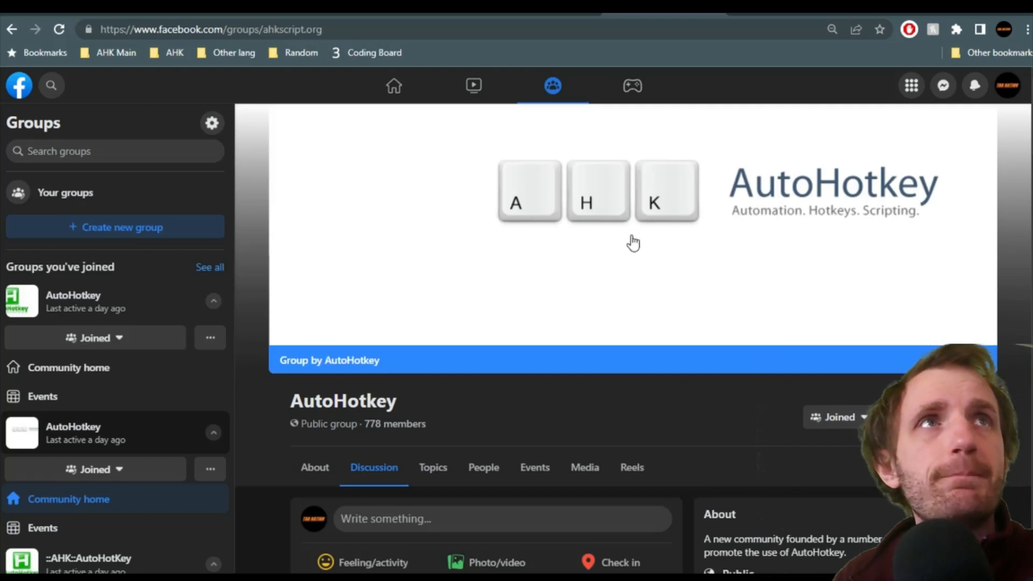
# Show the Tab Nation LinkedIn profile, then return to the LinkedIn home feed
pyautogui.click(797, 19)
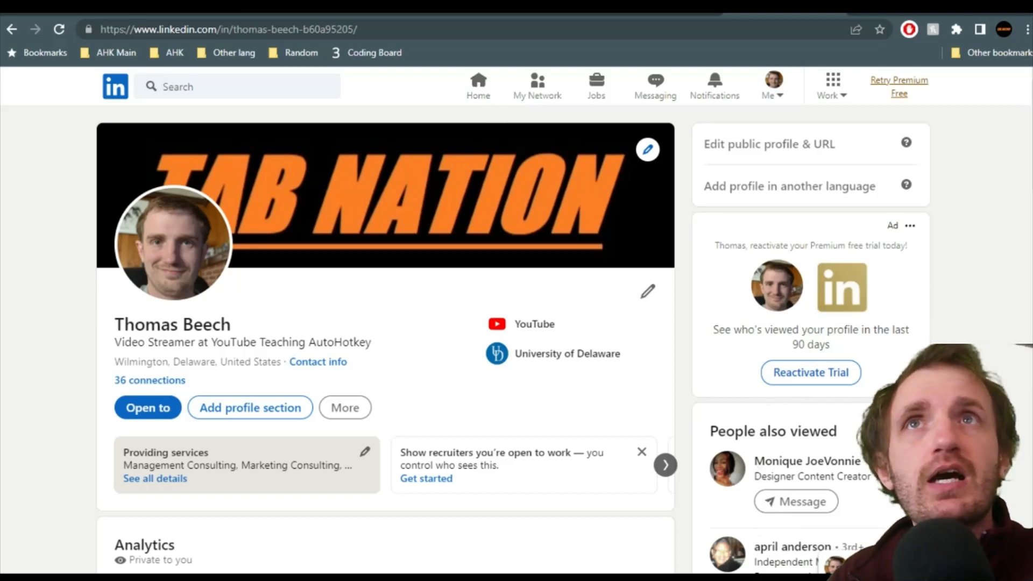
pyautogui.click(14, 28)
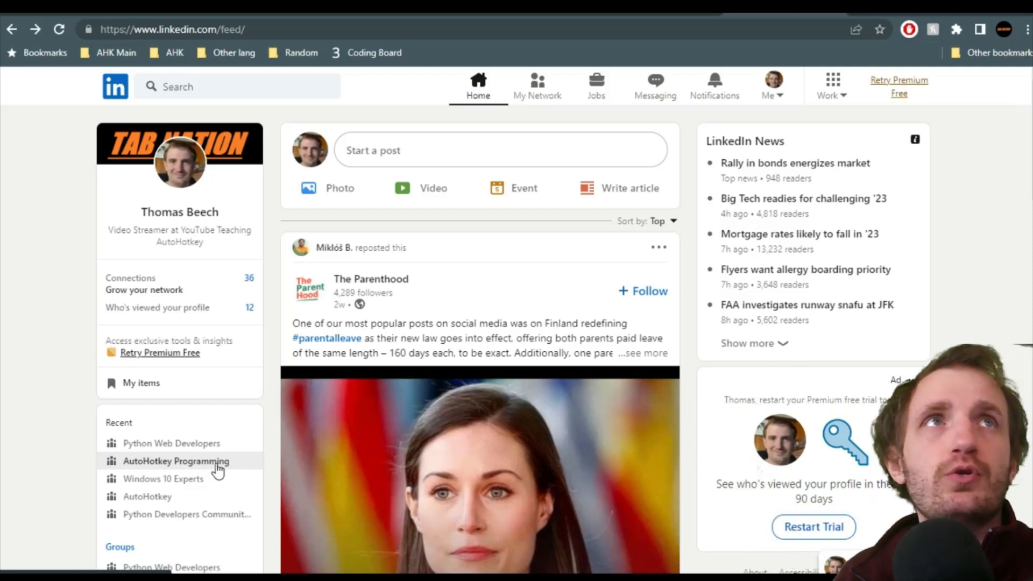
# Open LinkedIn's AutoHotkey Programming group and highlight its 652 members count
pyautogui.click(176, 461)
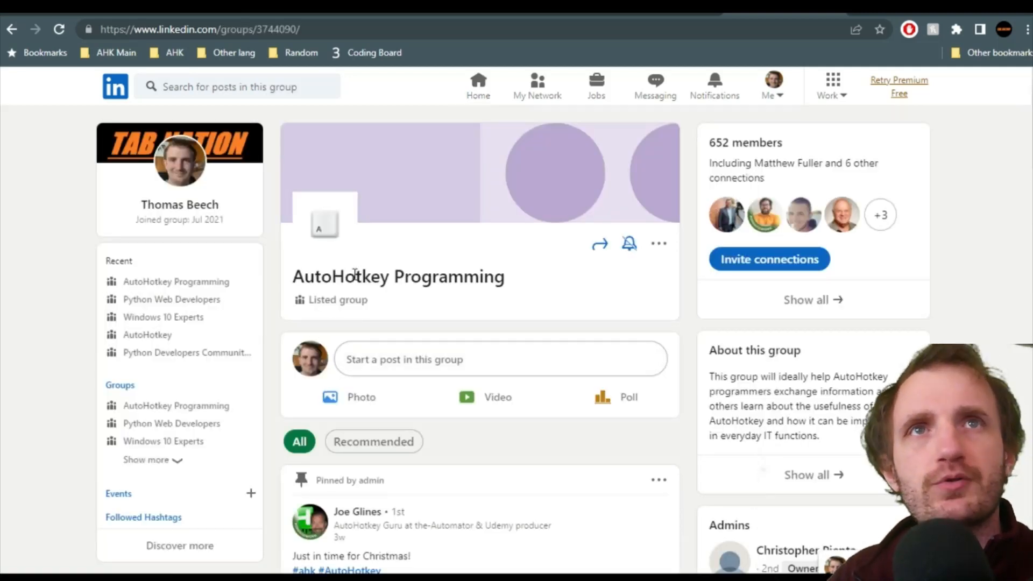
pyautogui.moveTo(782, 143); pyautogui.dragTo(707, 150)
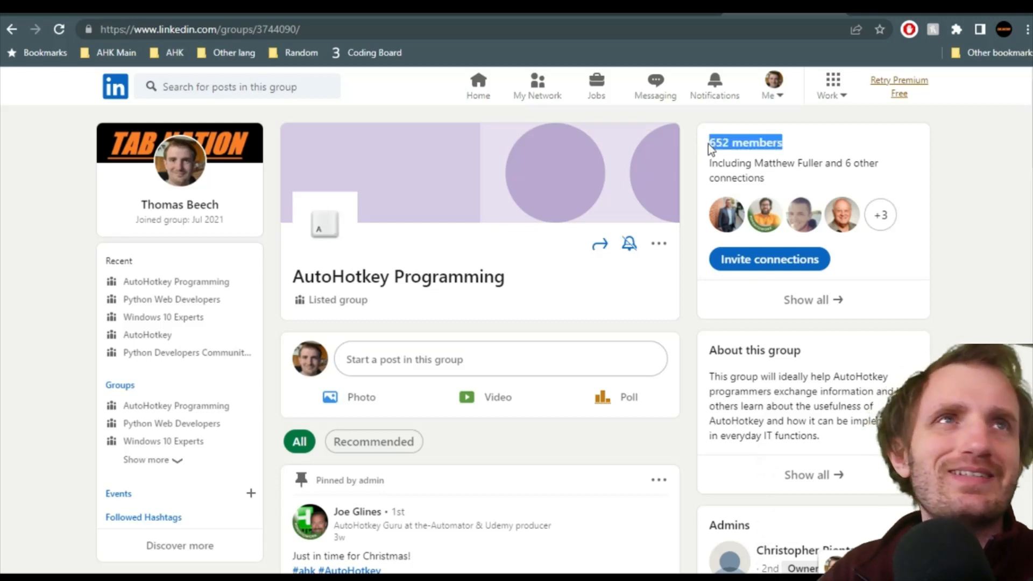
pyautogui.click(404, 371)
pyautogui.scroll(-5, 404, 371)
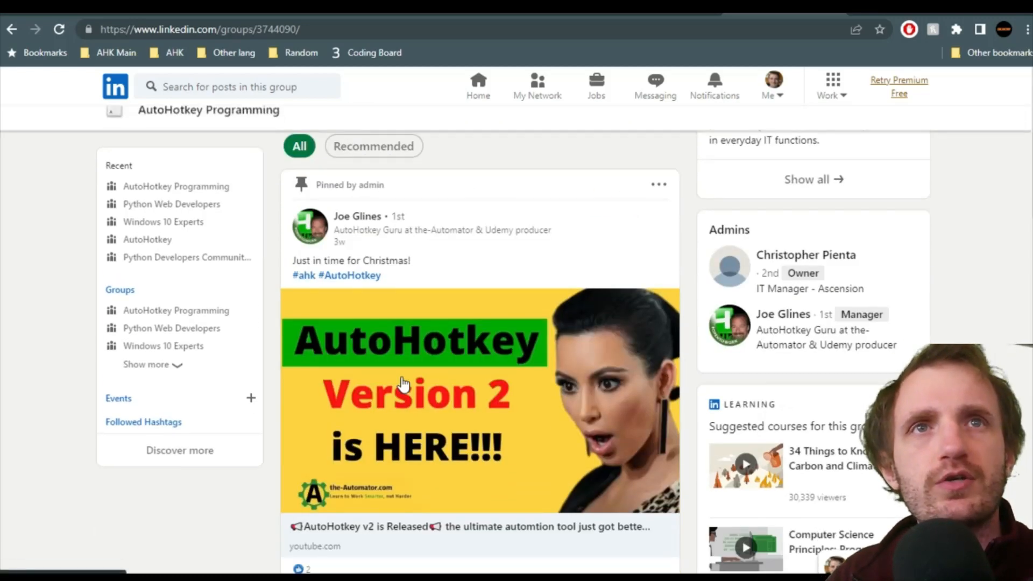
pyautogui.scroll(4, 404, 382)
pyautogui.scroll(1, 404, 382)
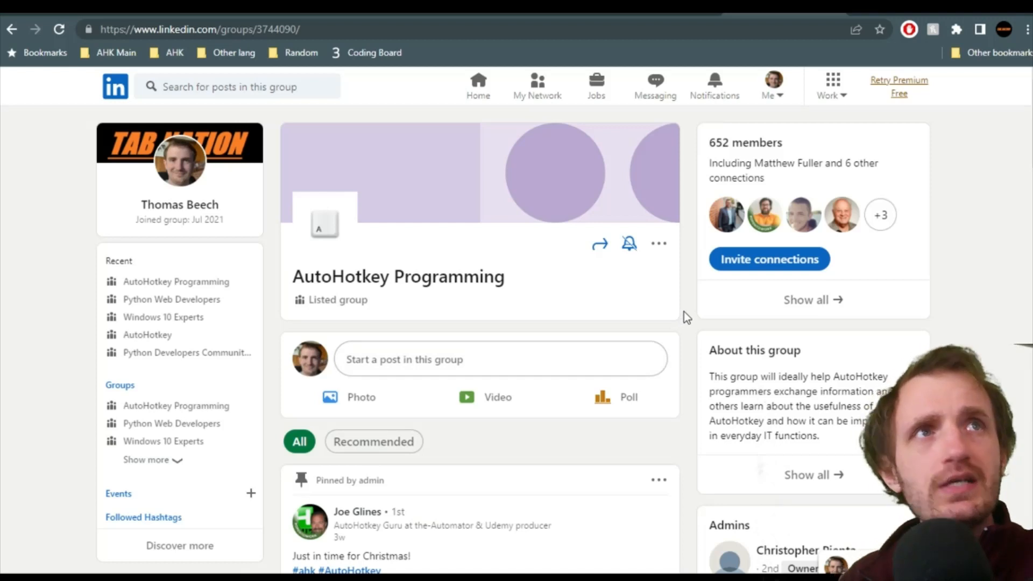